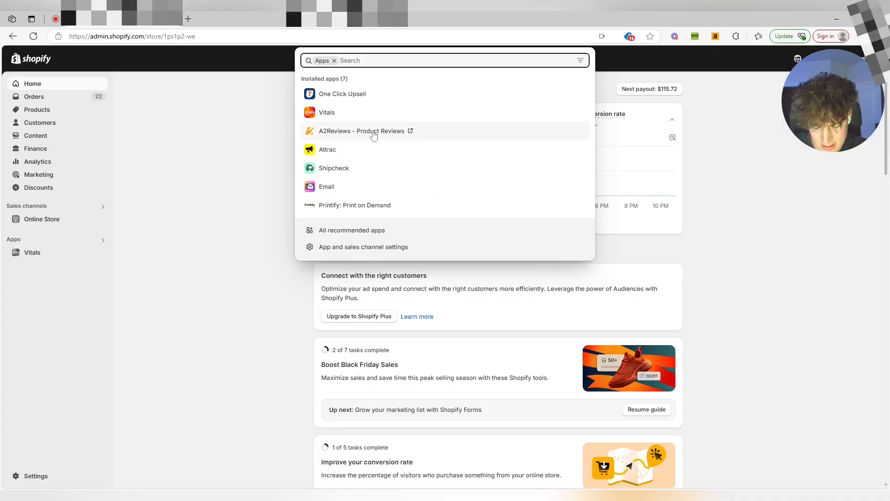
Search the Shopify App Store for "atlas ai store" from the admin search.
type("las ai ")
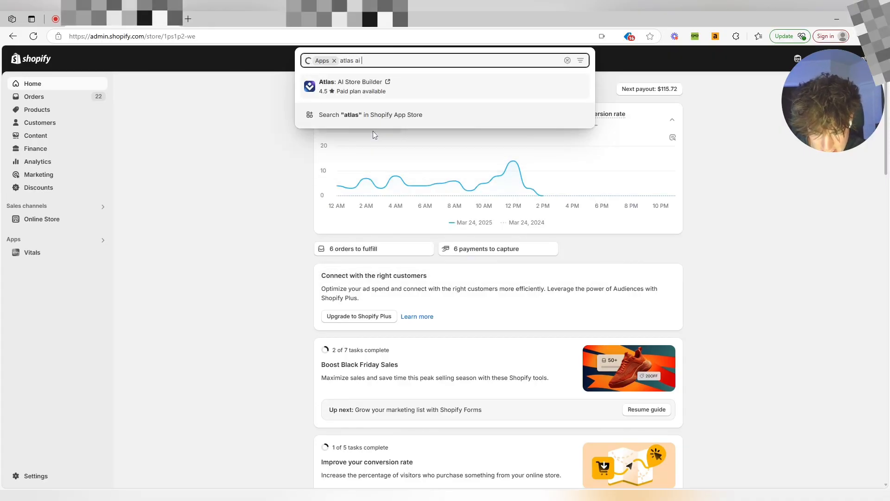
type("store")
left_click(374, 133)
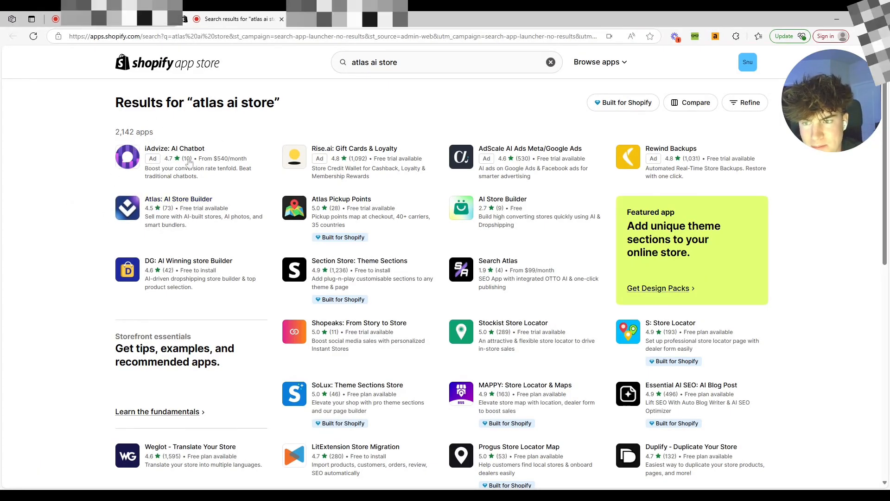
Open the Atlas: AI Store Builder listing and install the app.
left_click(181, 208)
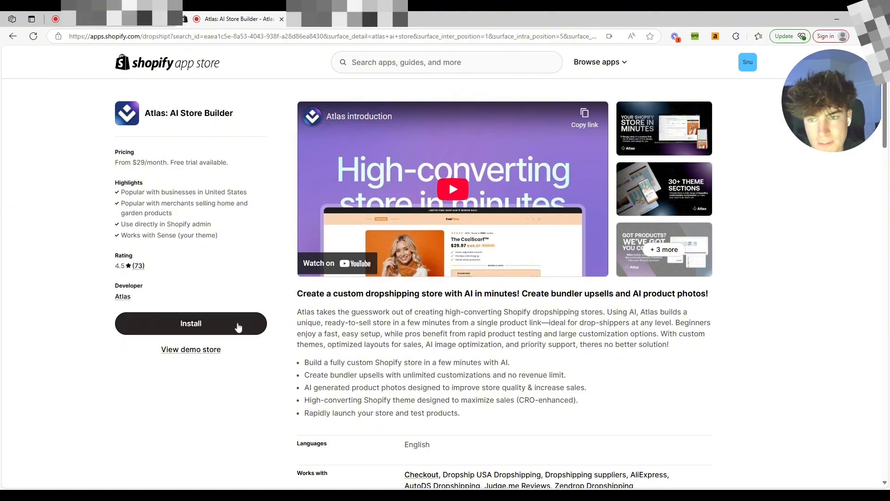
left_click(238, 327)
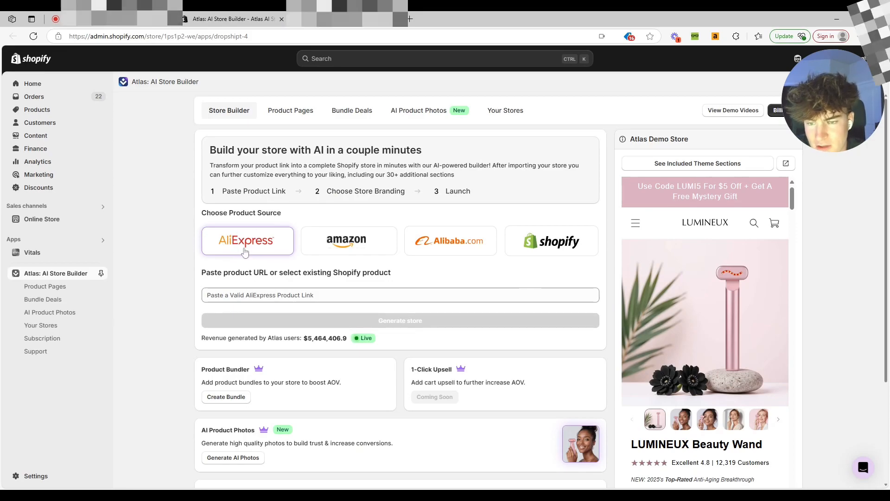
Choose AliExpress as the product source.
left_click(346, 245)
left_click(477, 252)
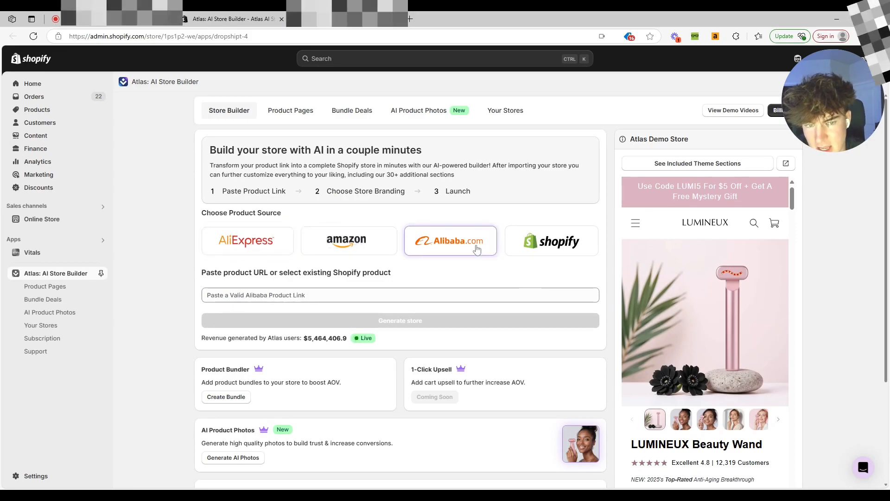
left_click(247, 241)
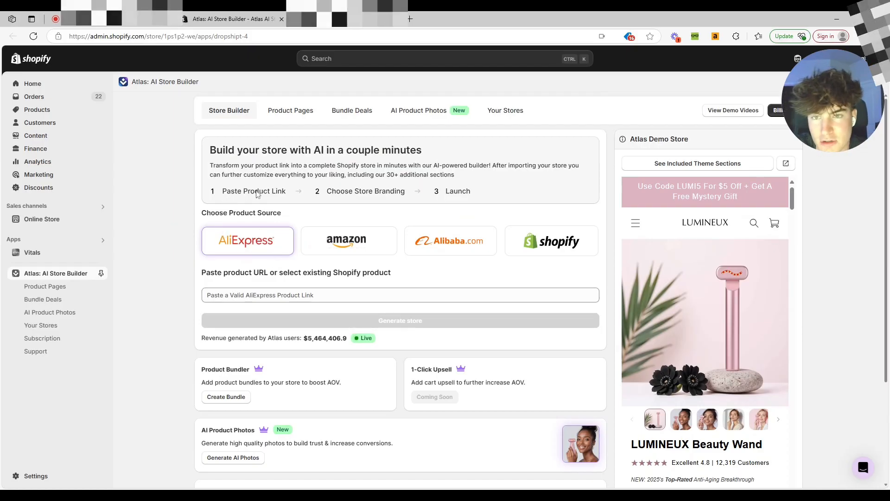
Paste the AliExpress product link and generate the store.
left_click(323, 295)
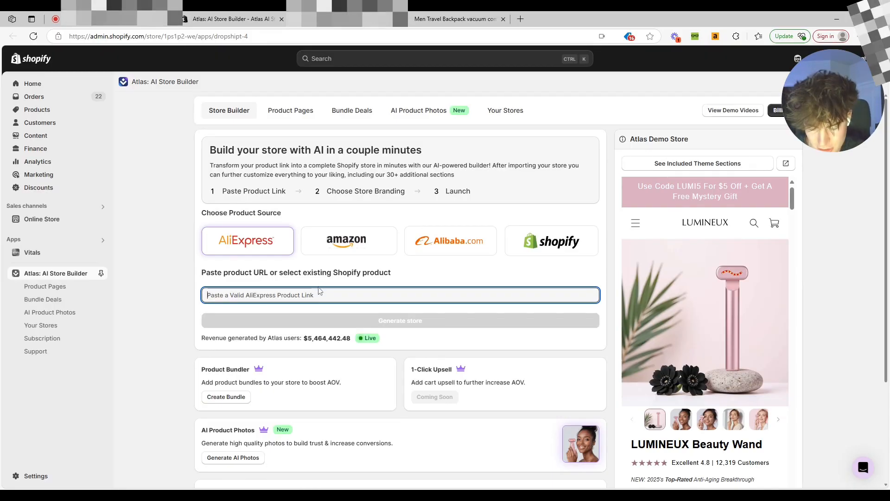
key("ctrl+v")
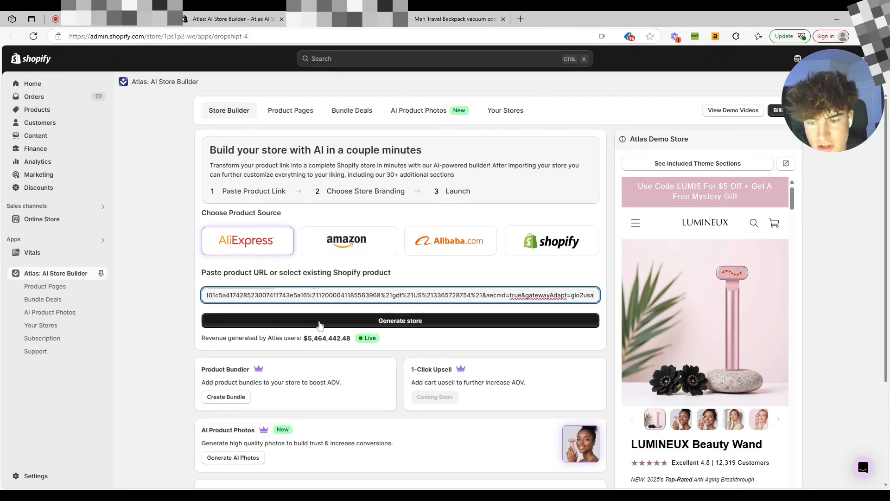
left_click(320, 320)
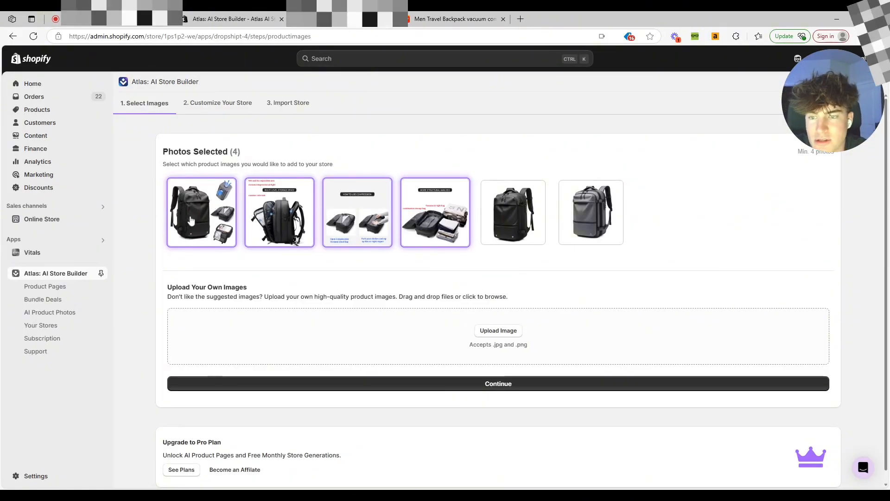
Select all six suggested product images and continue to store customization.
left_click(590, 213)
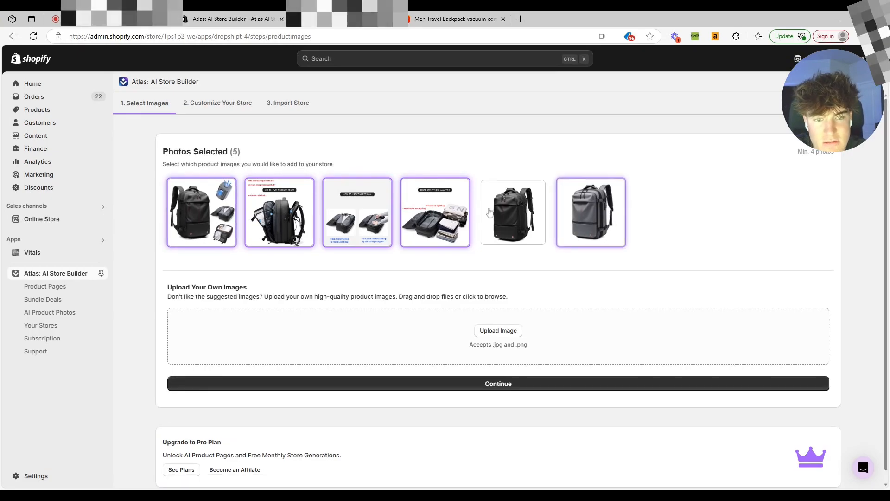
left_click(513, 212)
scroll(295, 201, "down", 1)
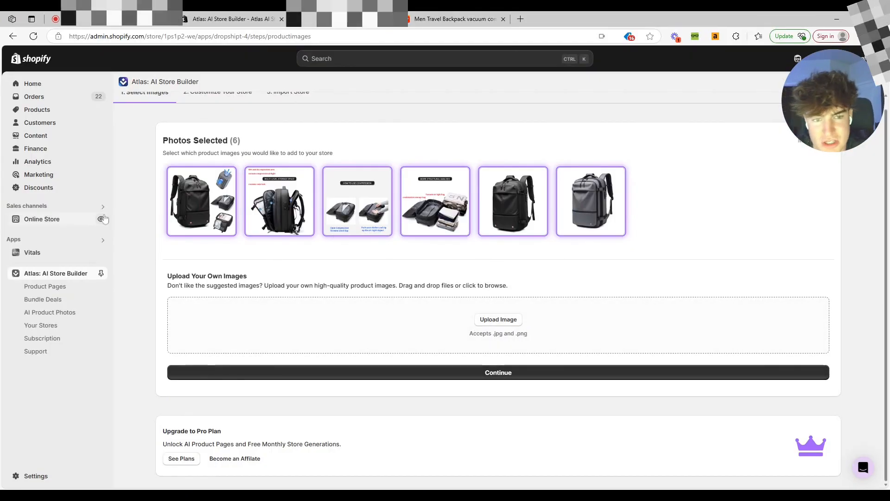
left_click(441, 374)
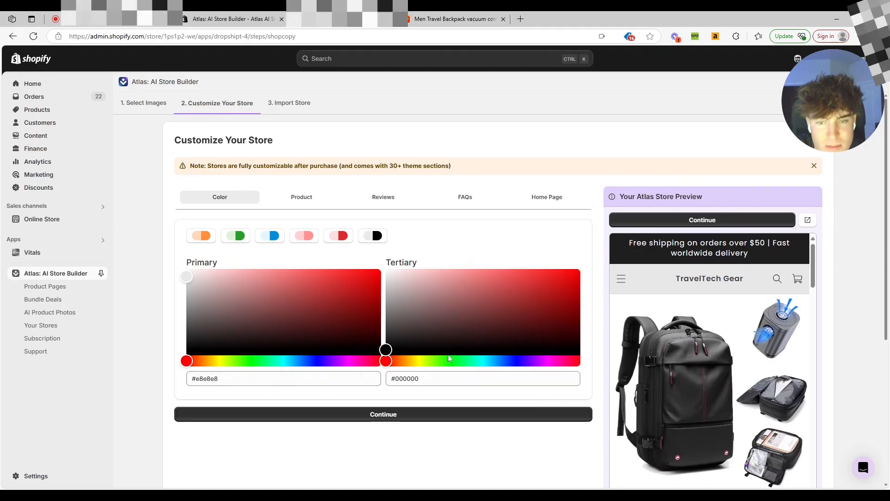
Apply the blue color preset to the store's primary and tertiary colors.
scroll(727, 313, "down", 2)
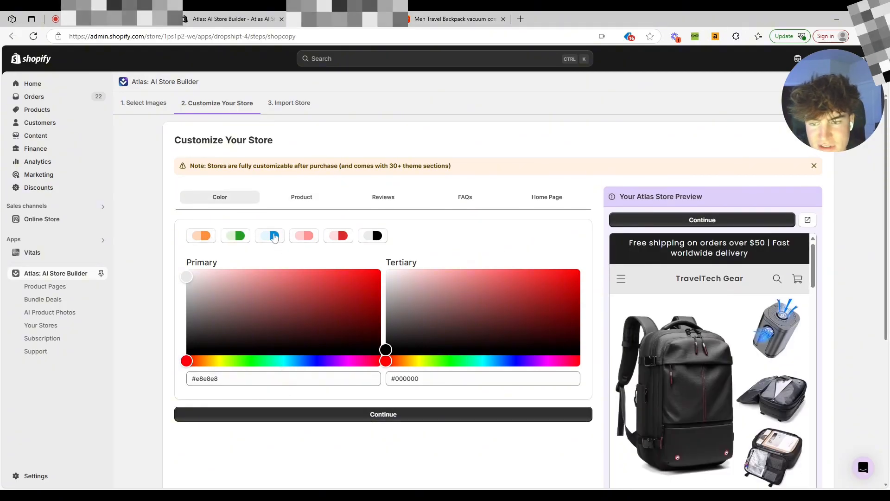
left_click(201, 237)
left_click(246, 238)
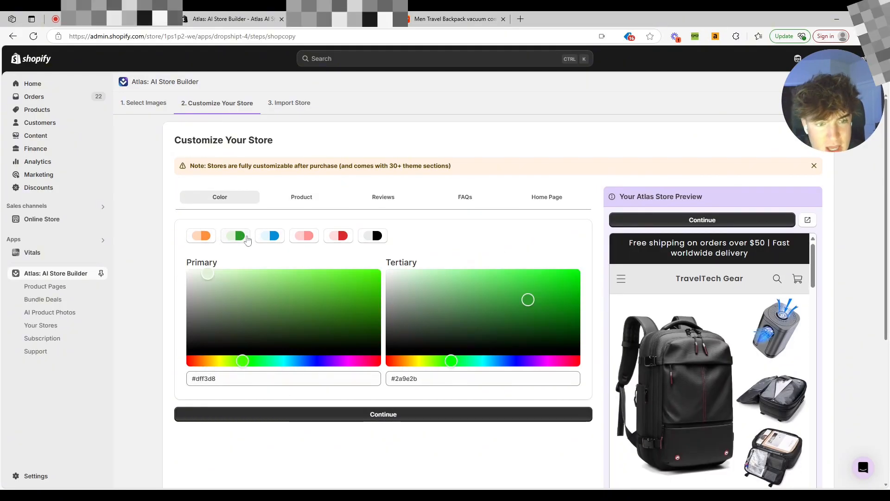
left_click(271, 237)
left_click(319, 238)
left_click(339, 236)
left_click(276, 244)
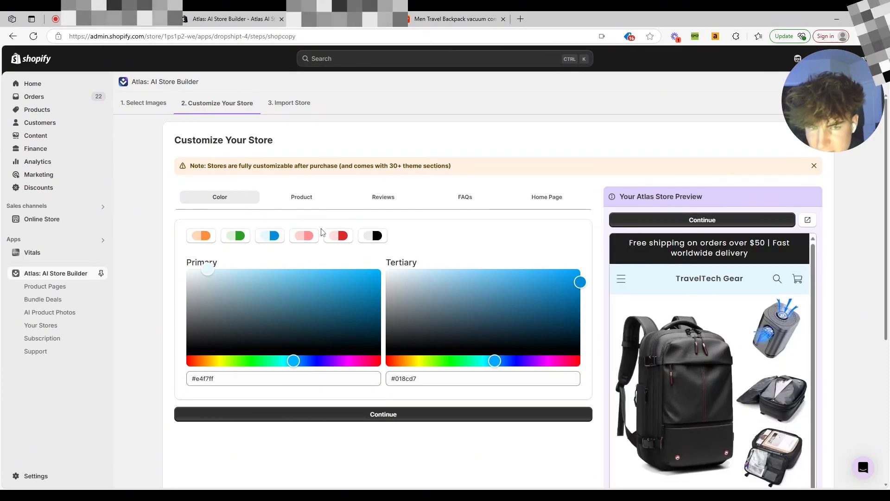
scroll(711, 290, "down", 8)
scroll(709, 287, "up", 8)
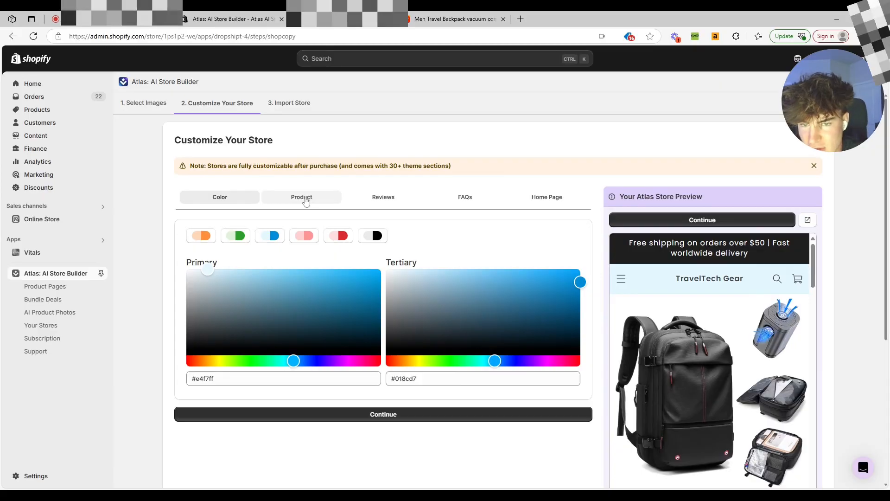
Open the Product section and review the store name and product title fields.
left_click(321, 198)
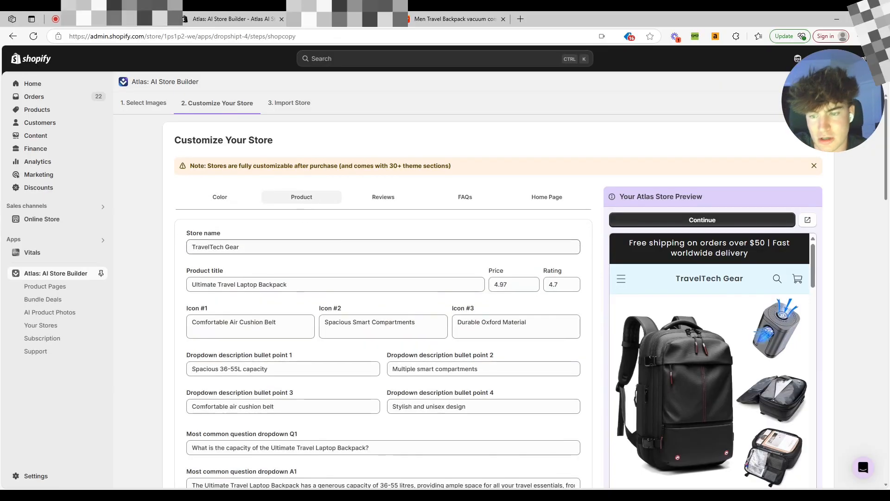
left_click_drag(240, 247, 196, 247)
left_click(254, 295)
left_click(251, 284)
left_click_drag(288, 285, 202, 285)
left_click(298, 299)
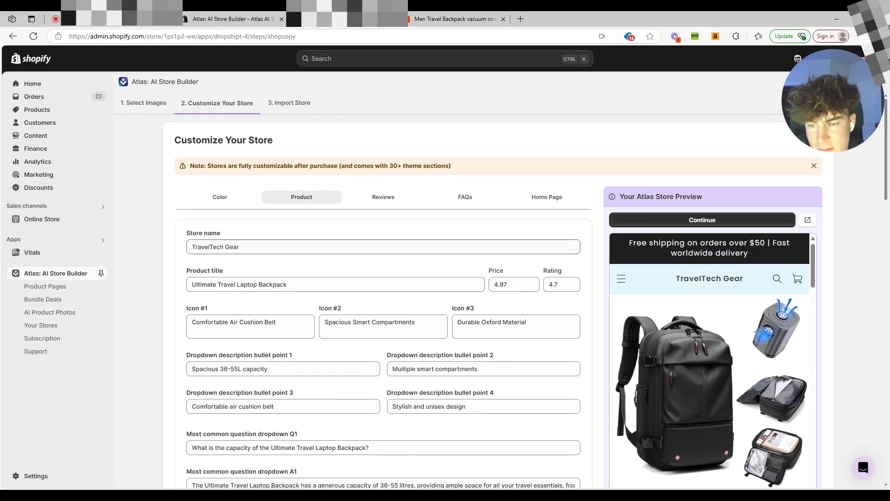
left_click(194, 251)
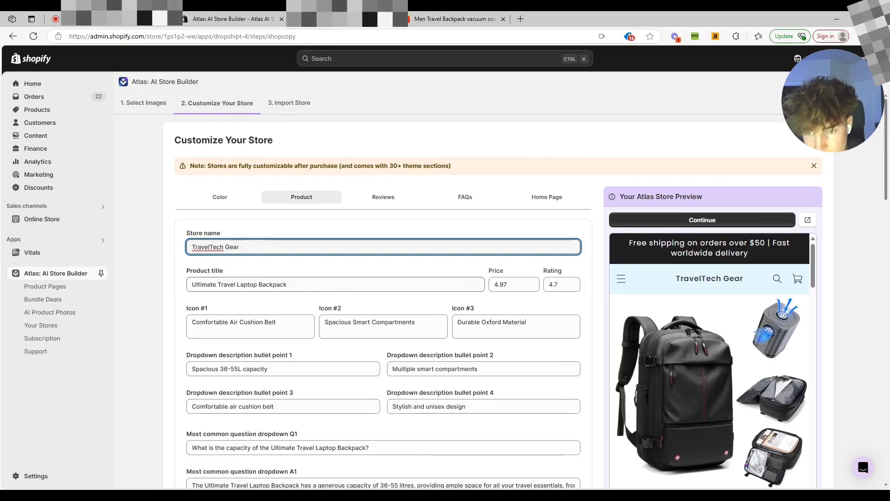
Set the product price to 99.99.
left_click(519, 285)
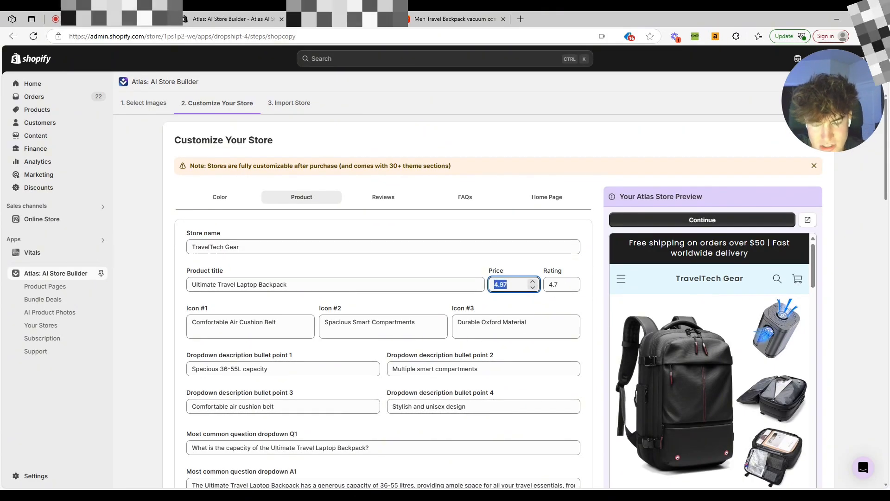
type("99.99")
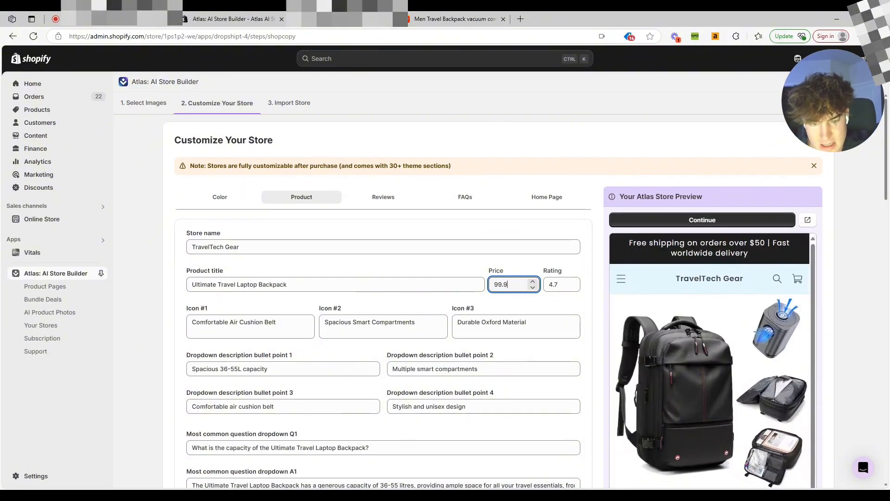
left_click(573, 288)
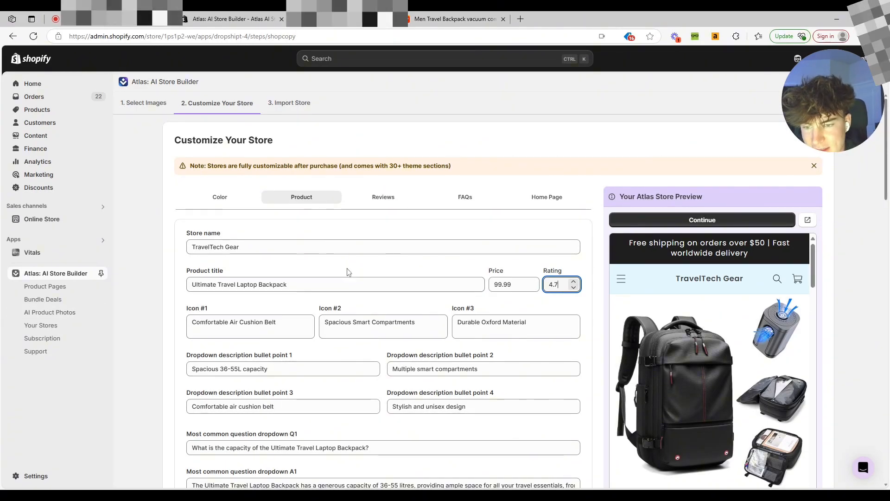
Scroll through the generated product copy fields and the store preview.
scroll(349, 280, "down", 2)
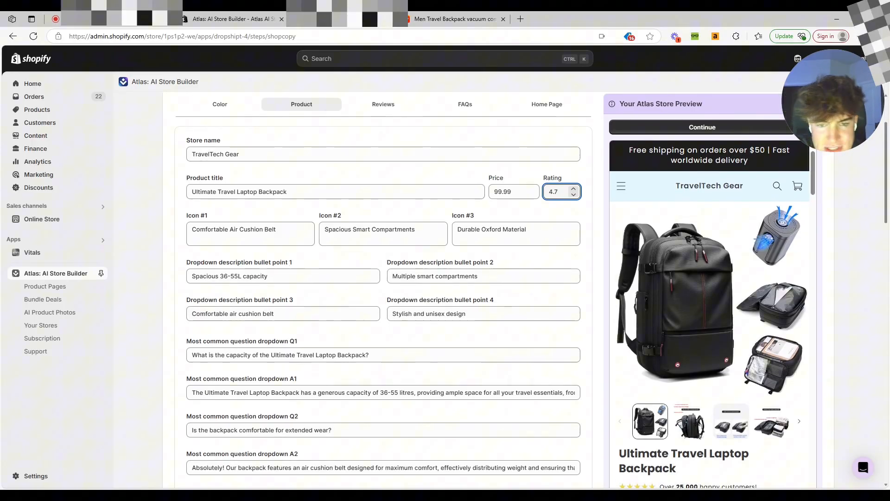
scroll(285, 326, "down", 3)
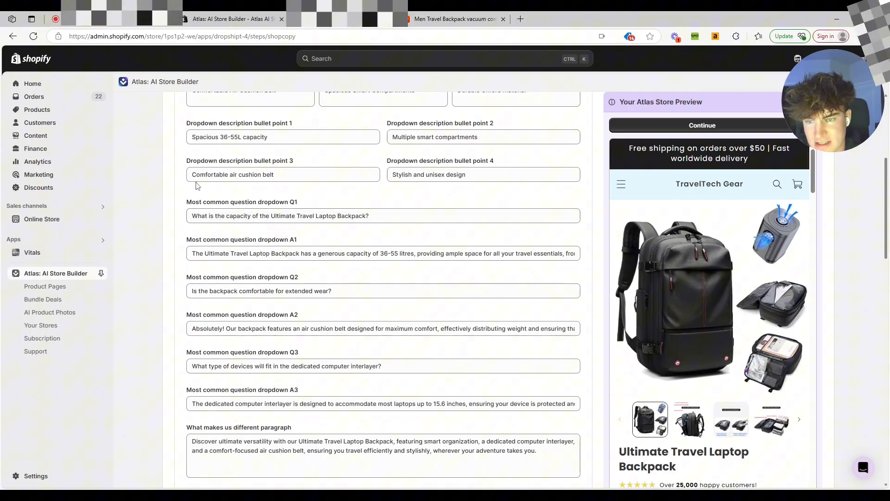
scroll(240, 188, "down", 5)
scroll(240, 188, "up", 3)
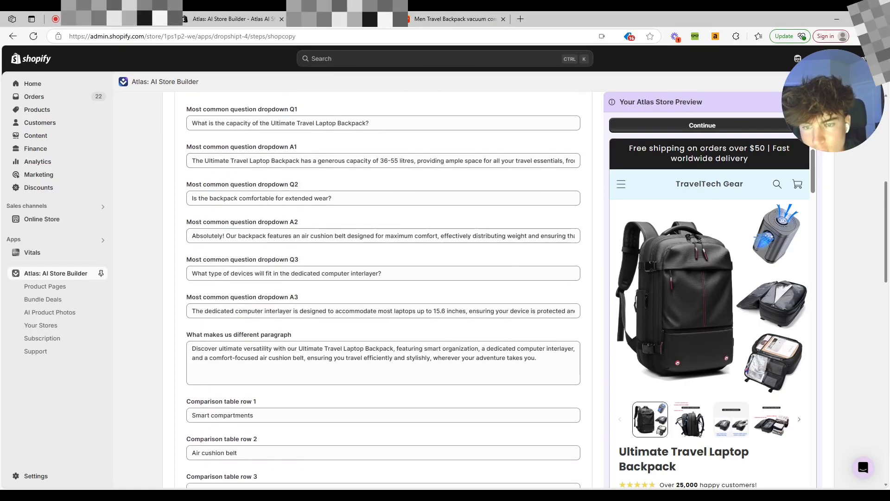
scroll(383, 290, "down", 3)
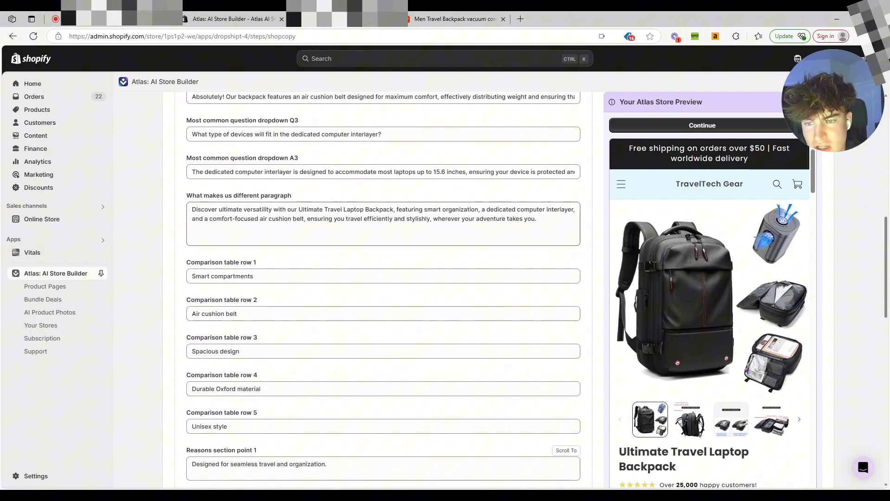
scroll(288, 188, "down", 3)
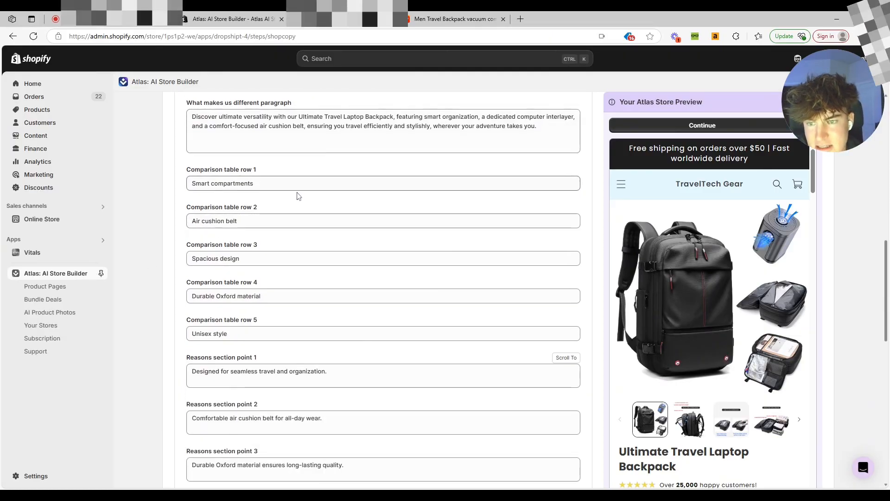
scroll(320, 209, "down", 12)
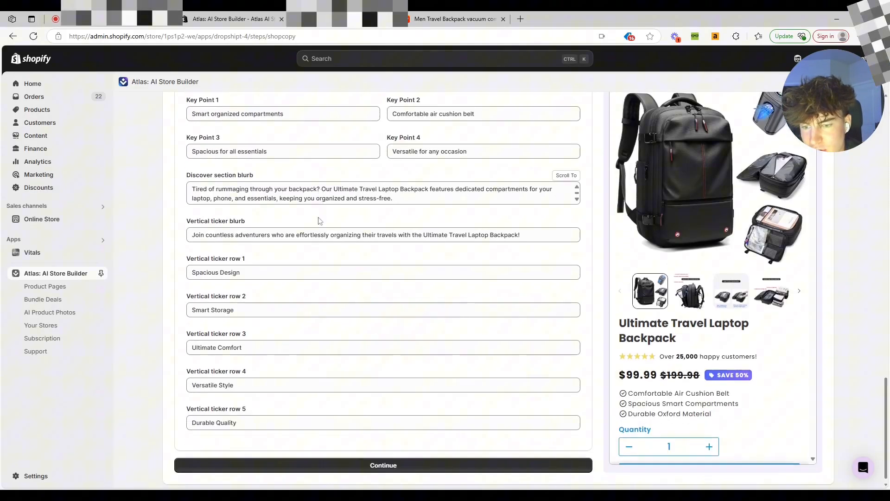
scroll(860, 301, "up", 10)
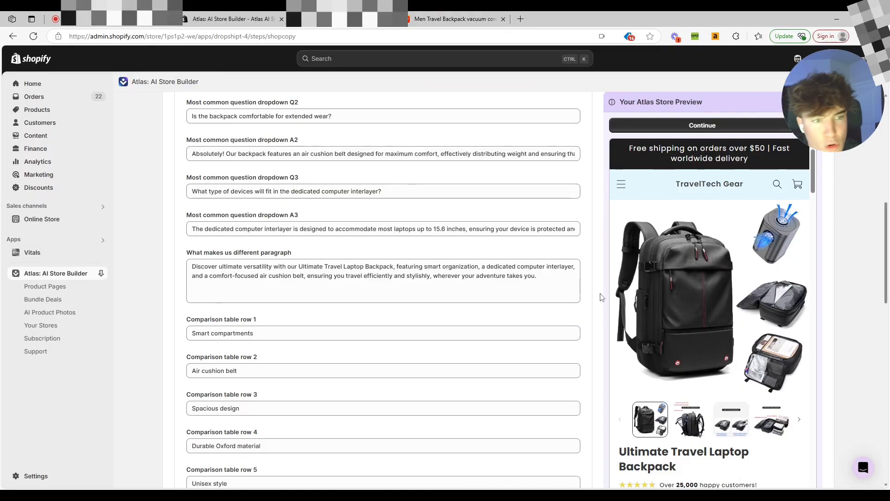
scroll(860, 300, "down", 3)
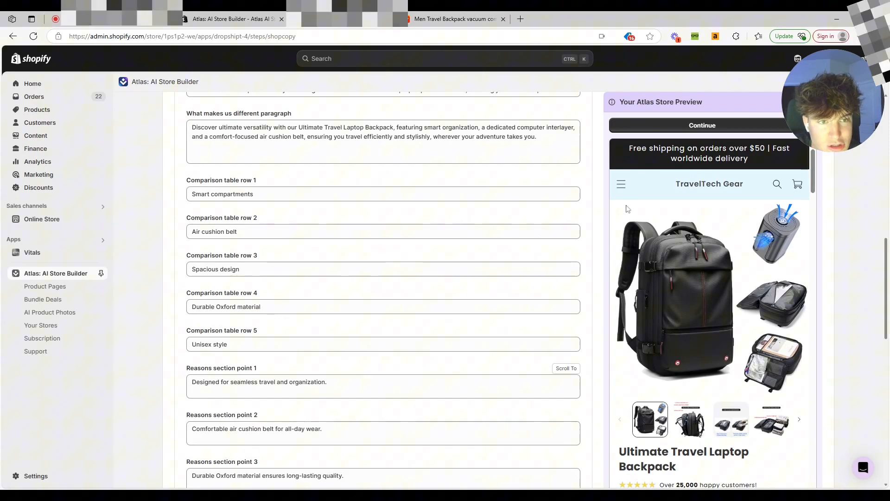
scroll(696, 251, "down", 1)
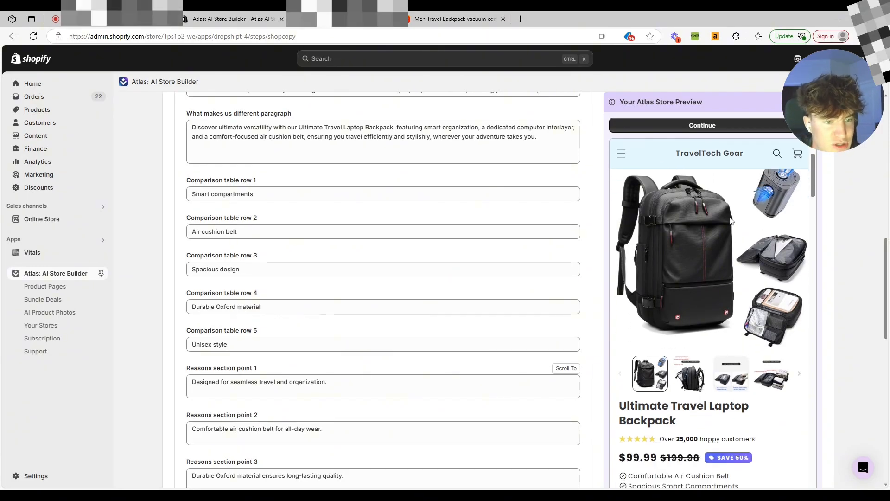
scroll(709, 287, "up", 1)
scroll(709, 287, "down", 4)
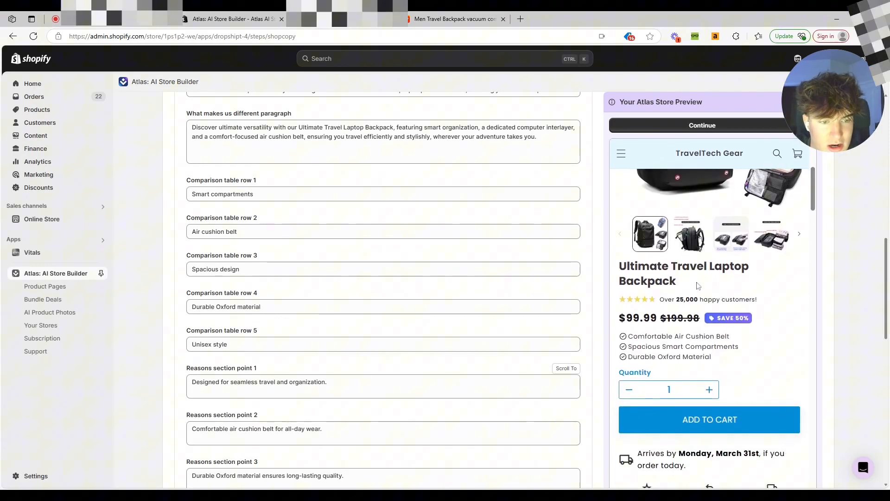
scroll(672, 325, "up", 1)
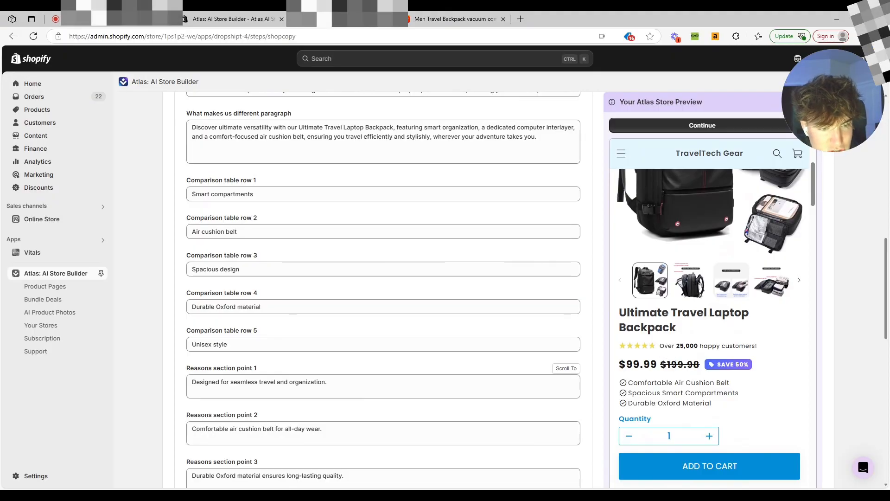
scroll(712, 279, "down", 2)
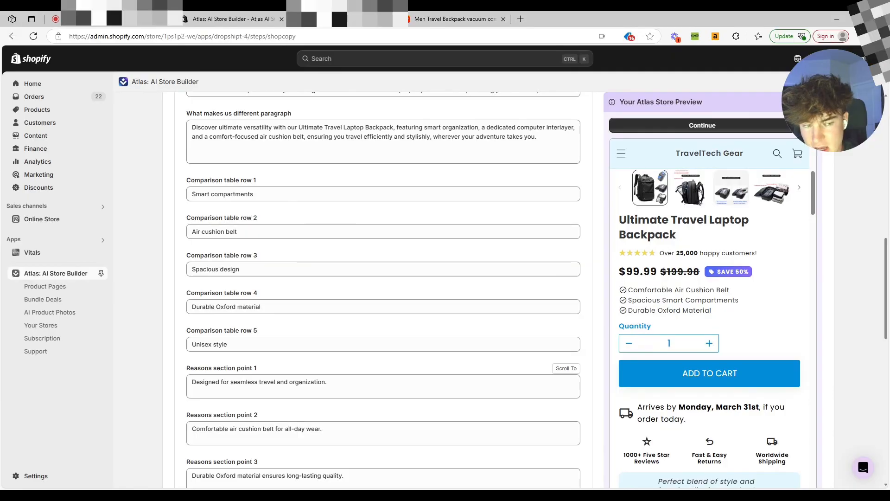
scroll(693, 307, "down", 3)
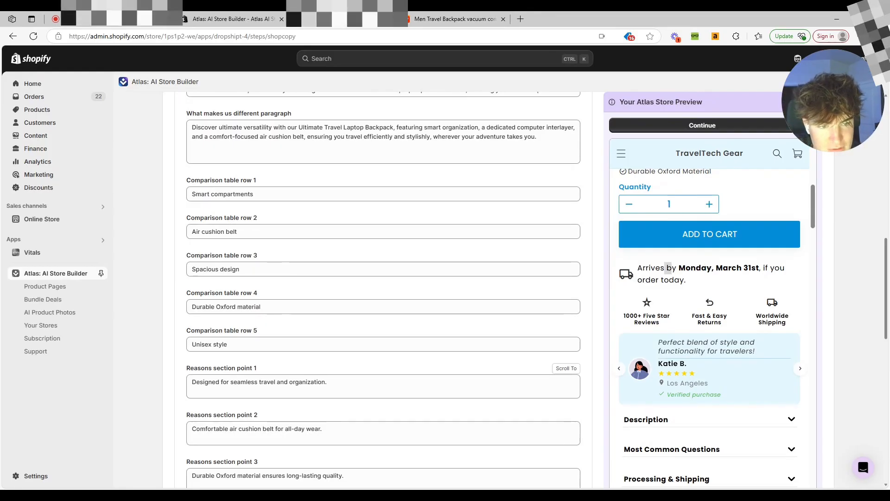
Examine the delivery date line and cycle the featured review card in the store preview.
left_click_drag(637, 268, 729, 269)
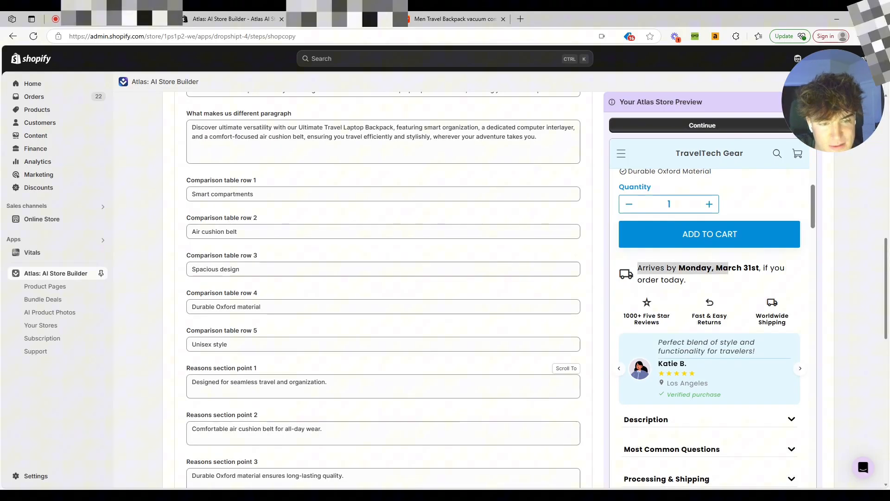
left_click(729, 270)
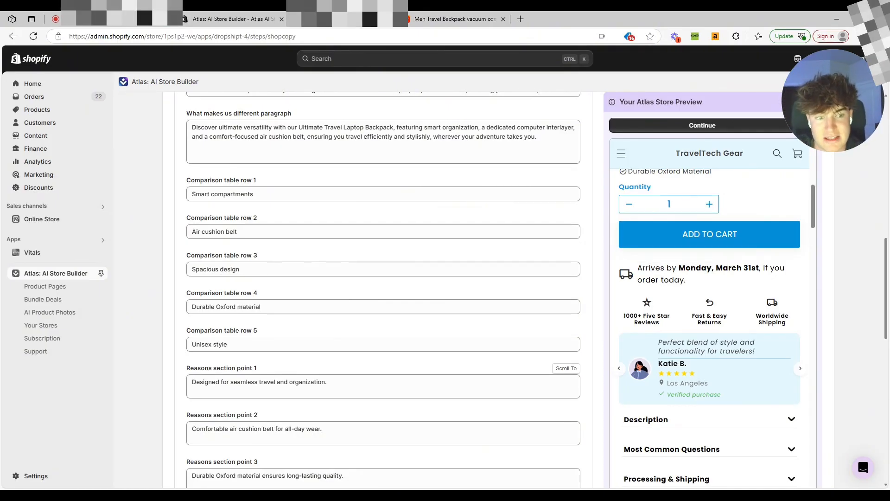
left_click_drag(660, 268, 724, 268)
left_click(672, 267)
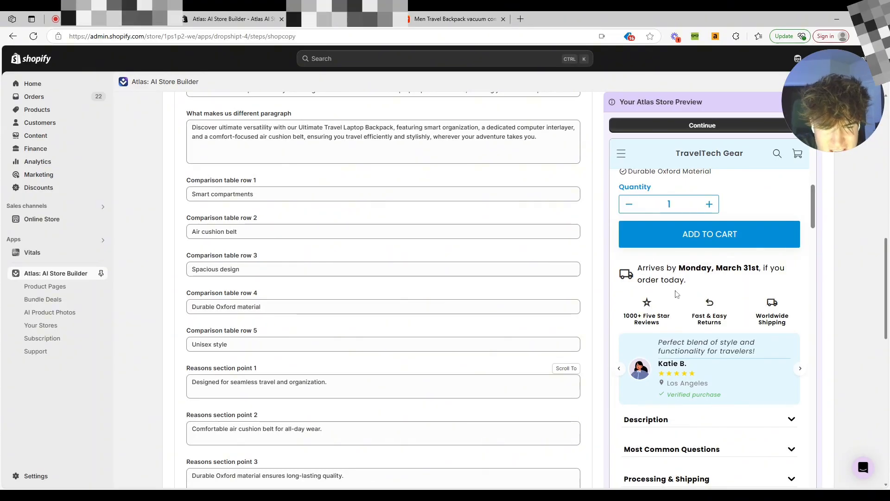
scroll(676, 293, "down", 1)
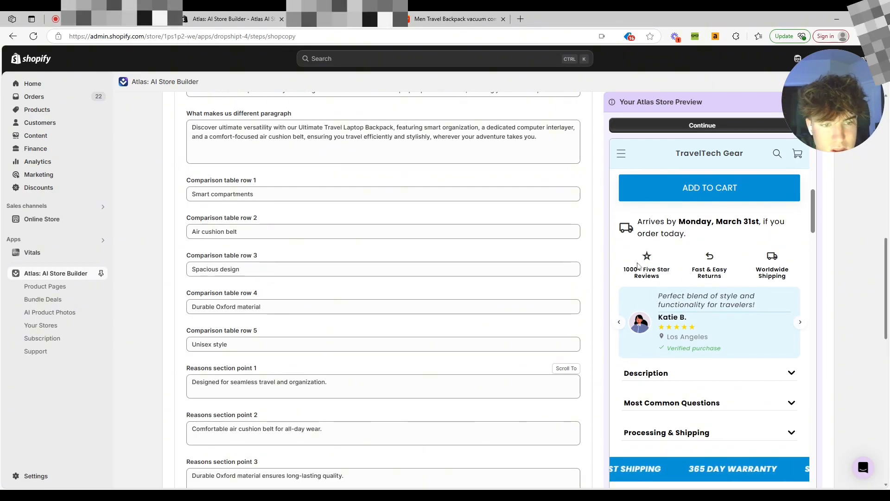
scroll(638, 265, "down", 2)
scroll(742, 245, "up", 1)
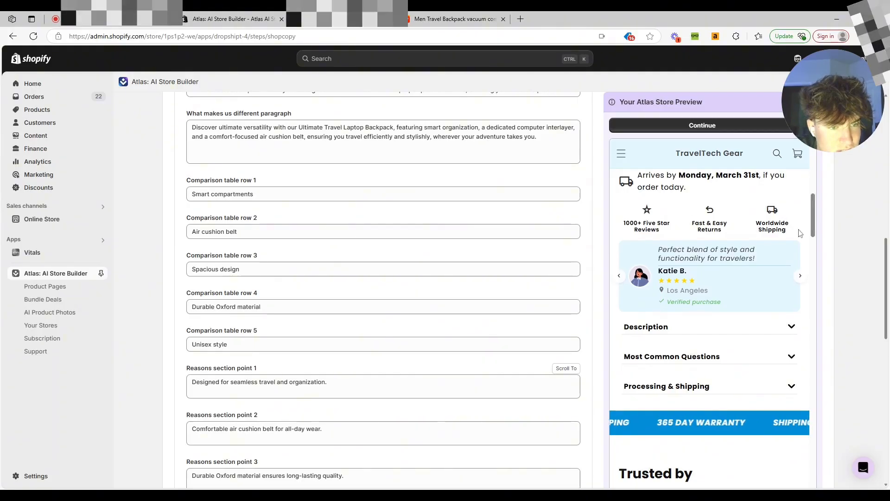
scroll(686, 260, "down", 1)
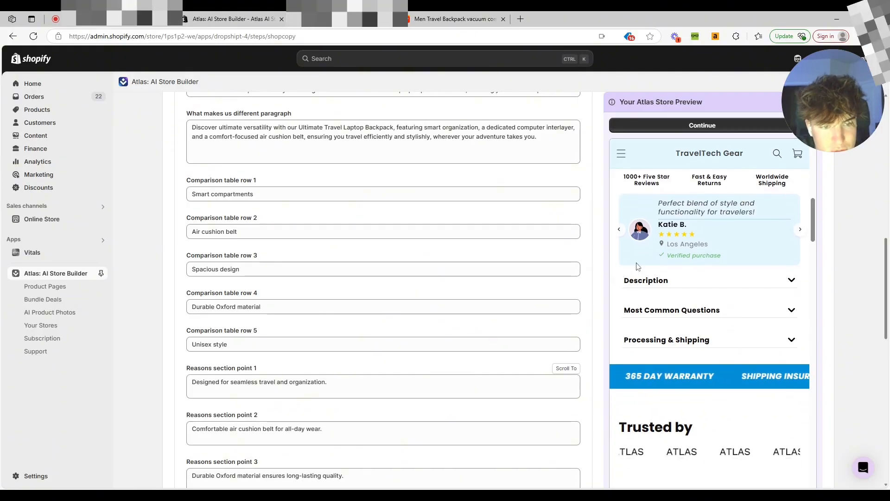
left_click(800, 232)
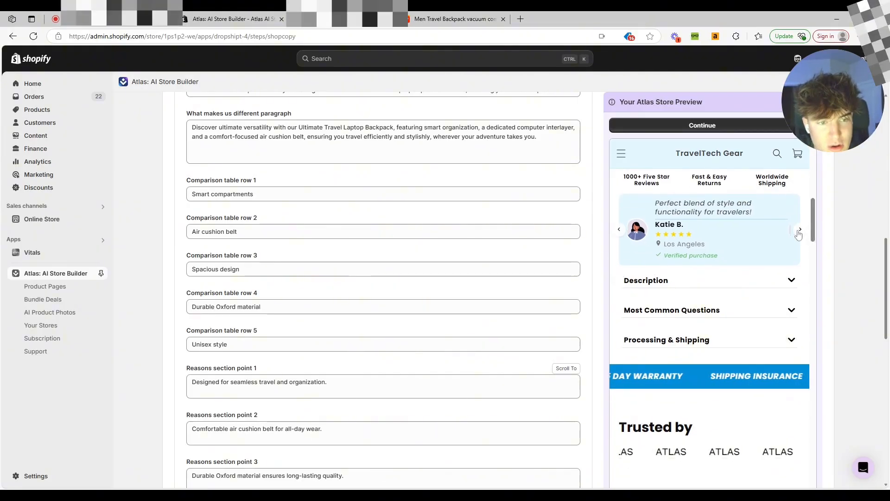
left_click(799, 232)
left_click(798, 232)
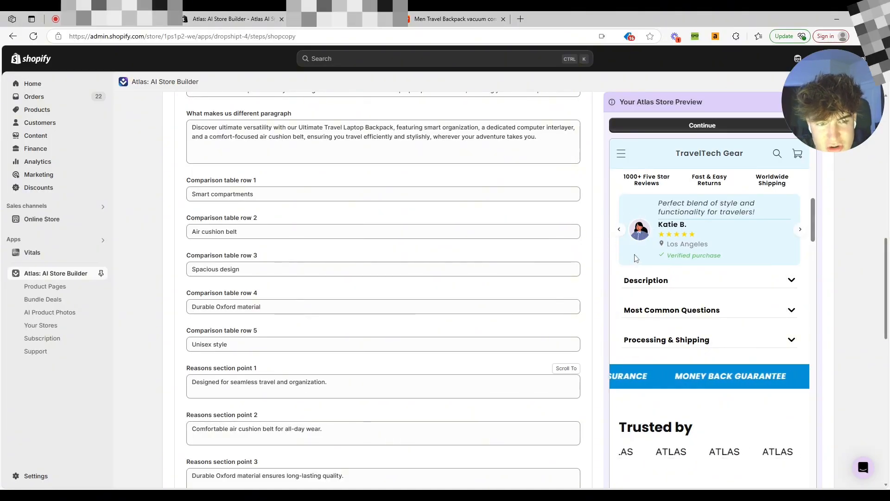
Scroll the store preview through the comparison table, reasons, and why-choose-us sections.
scroll(654, 255, "down", 2)
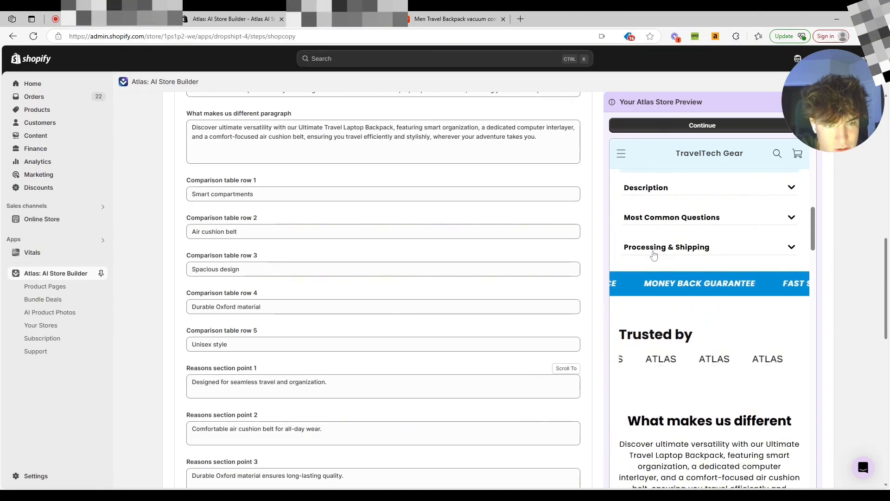
scroll(654, 255, "up", 1)
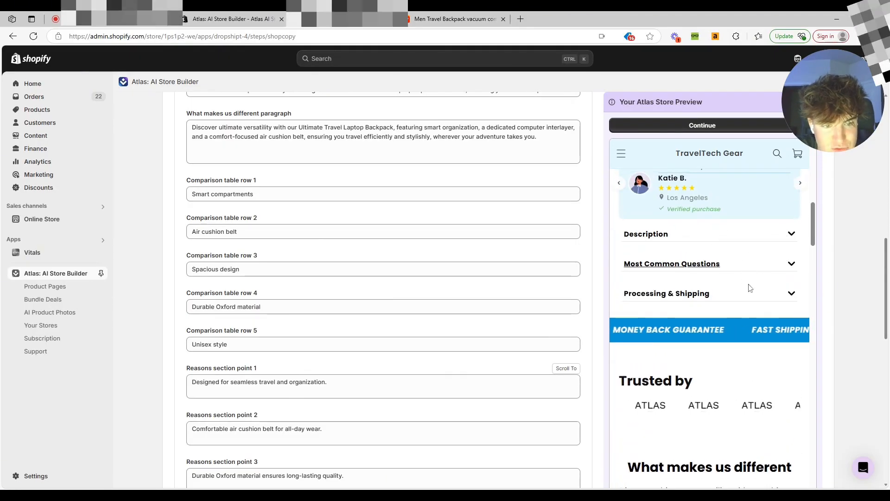
scroll(749, 288, "down", 2)
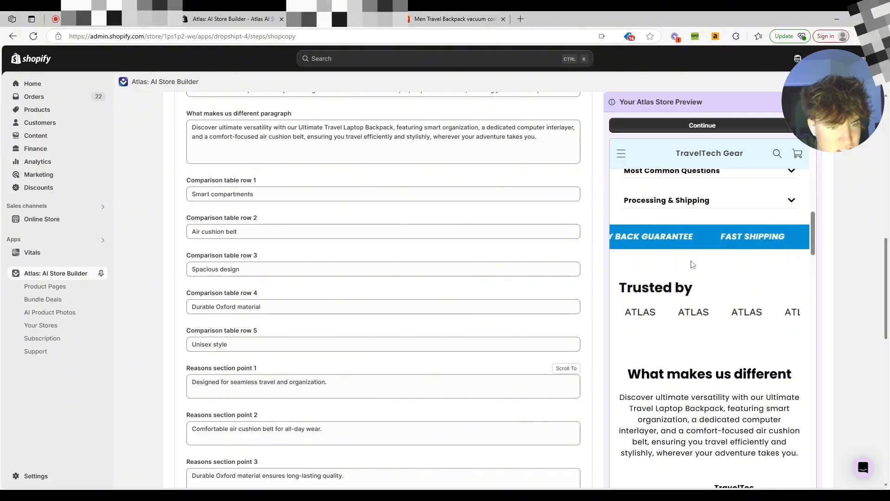
scroll(692, 264, "down", 1)
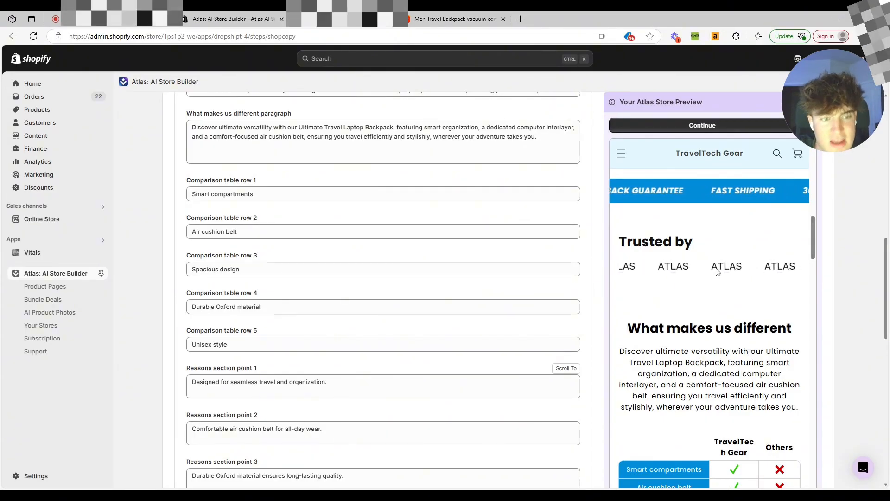
scroll(628, 284, "down", 2)
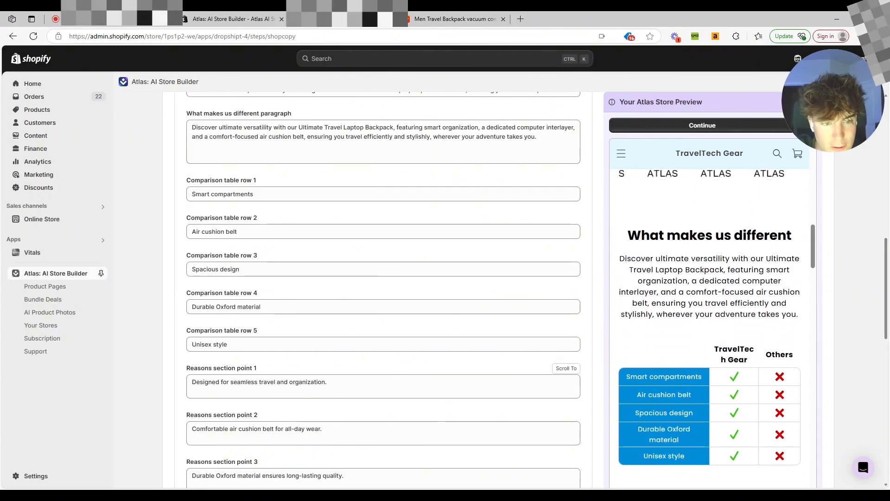
scroll(710, 325, "down", 2)
scroll(714, 302, "down", 1)
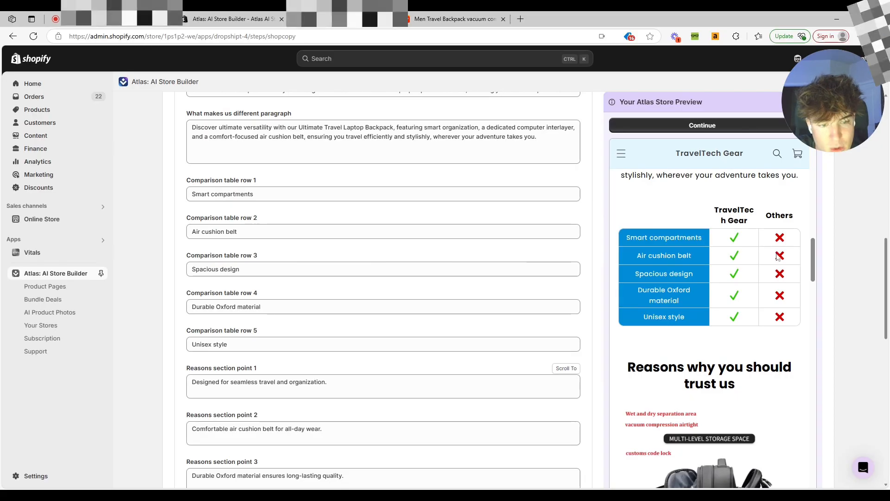
scroll(775, 267, "down", 4)
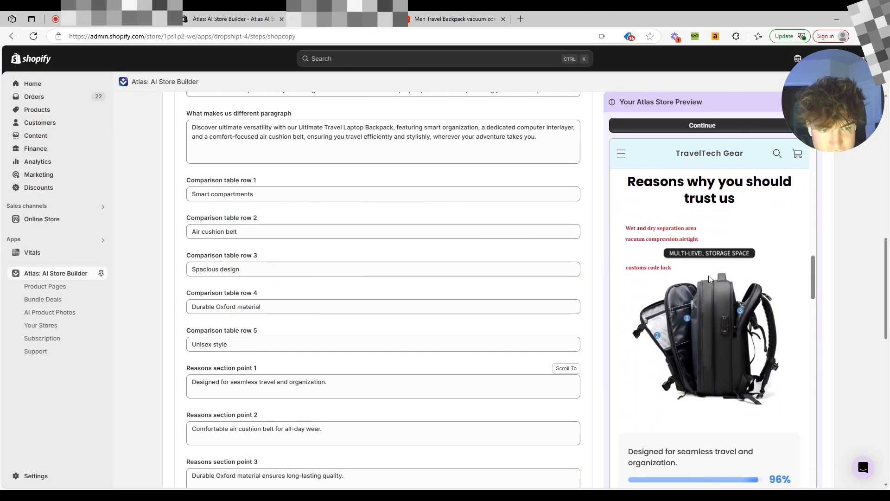
scroll(709, 278, "down", 5)
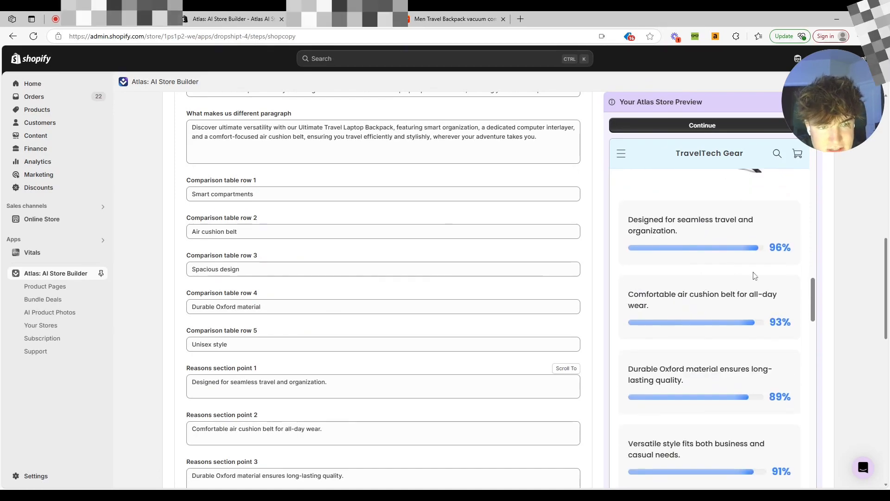
scroll(754, 276, "down", 4)
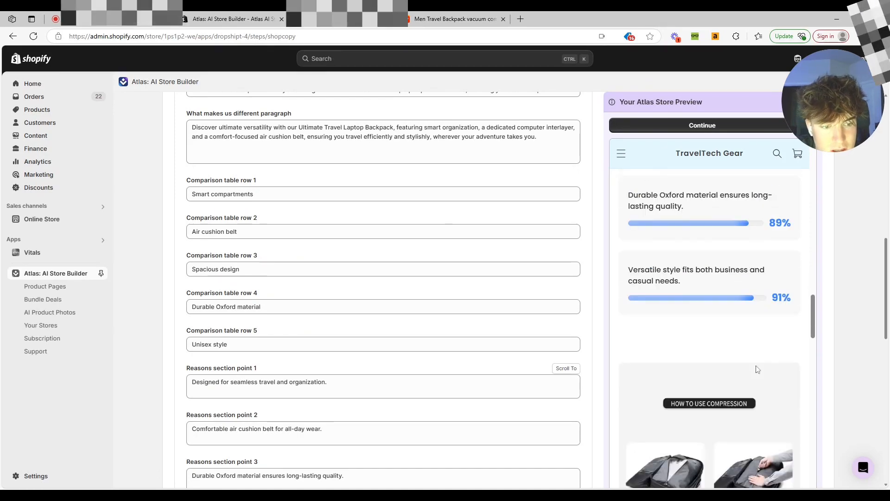
scroll(758, 368, "down", 6)
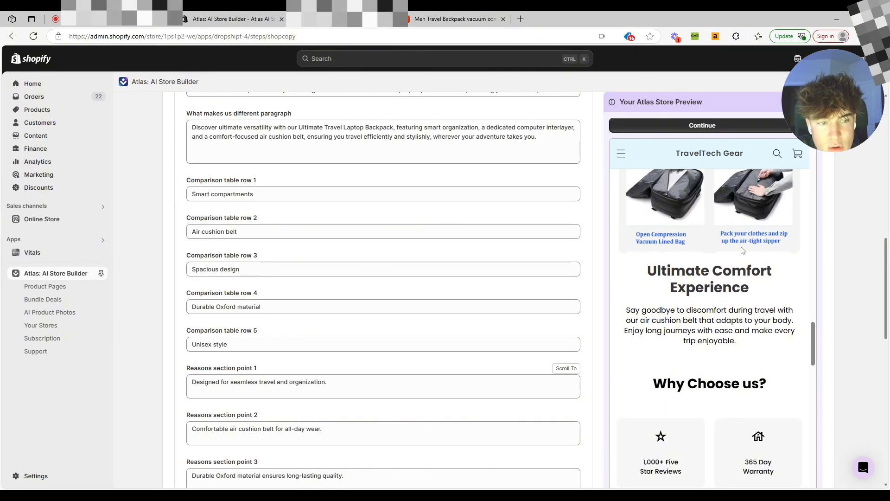
scroll(723, 287, "down", 4)
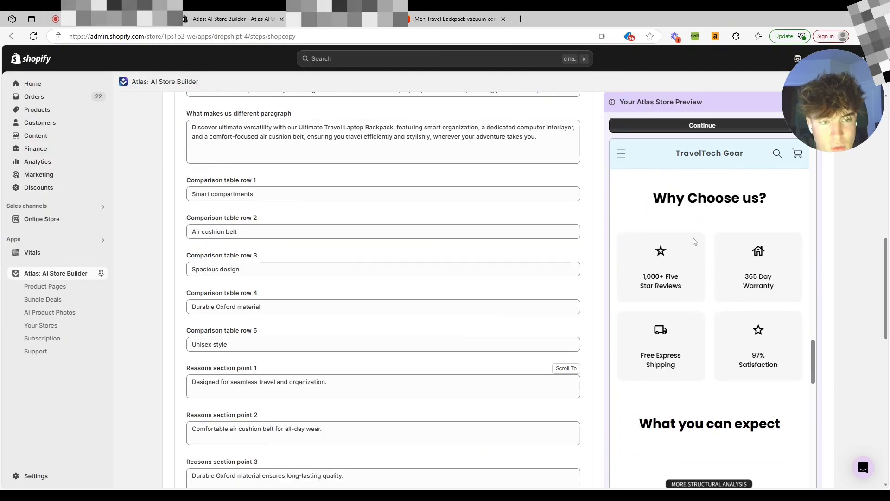
scroll(649, 287, "down", 1)
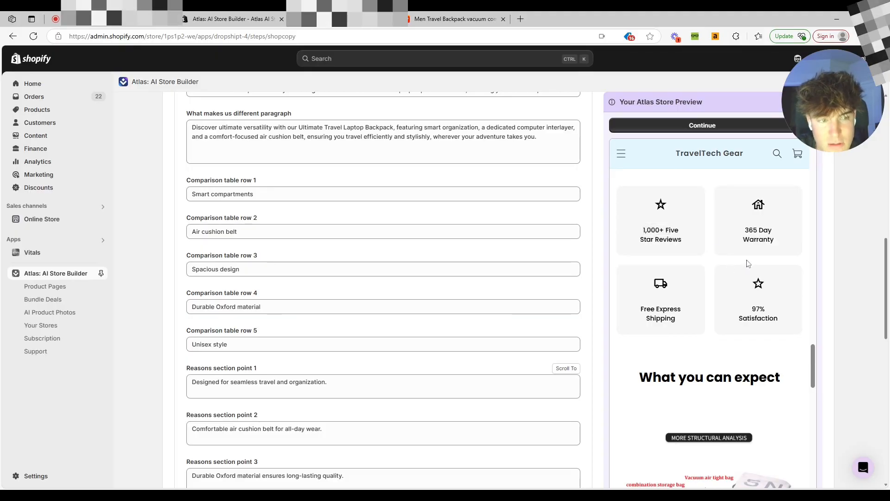
scroll(686, 278, "down", 1)
left_click_drag(682, 263, 759, 239)
scroll(669, 260, "down", 2)
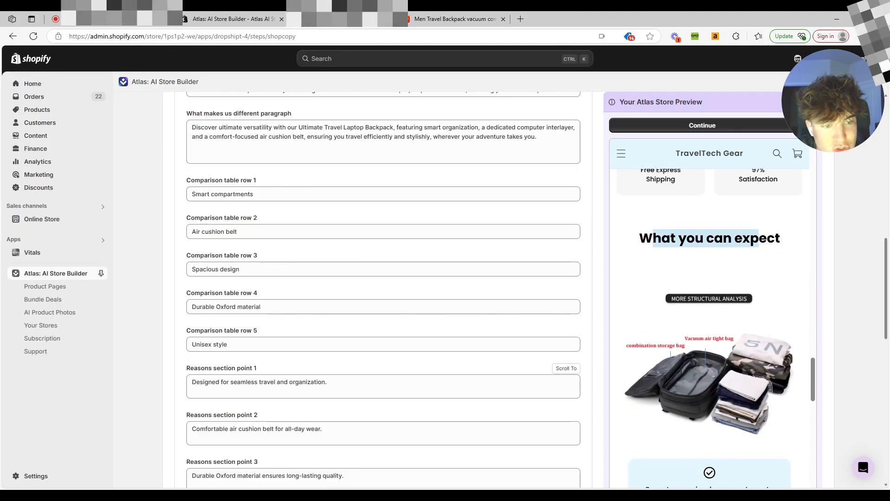
scroll(735, 262, "down", 2)
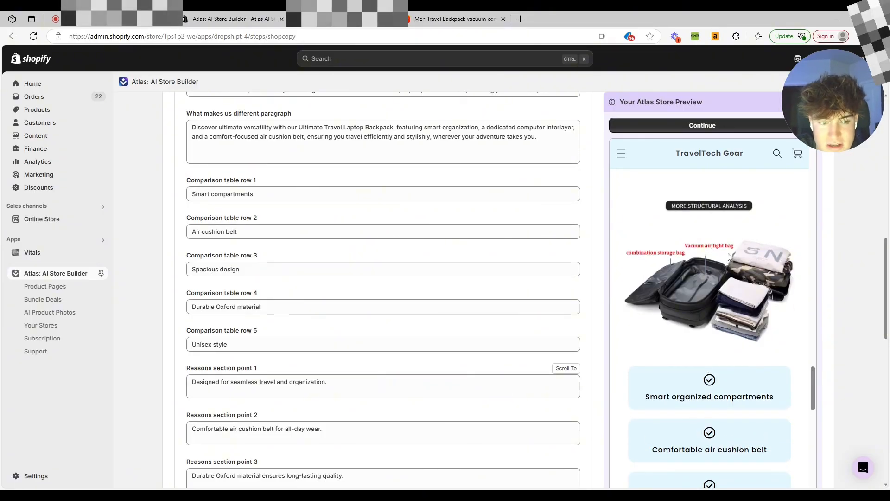
scroll(726, 260, "down", 8)
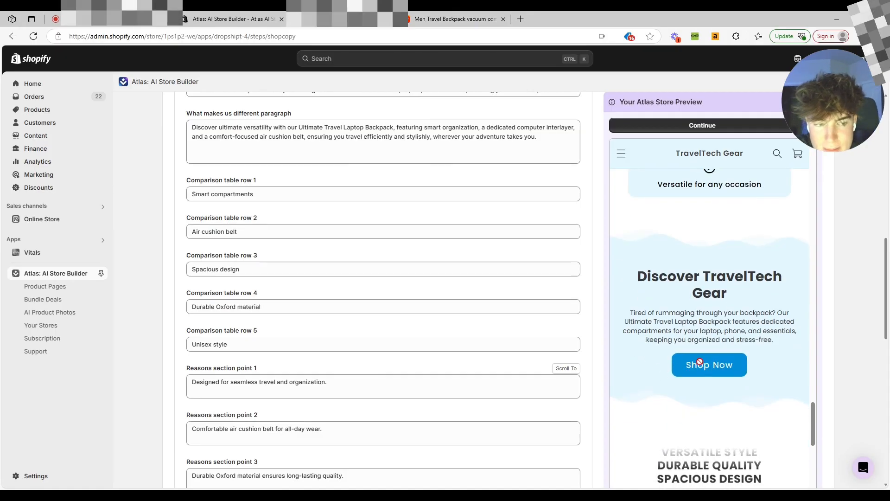
scroll(700, 361, "down", 1)
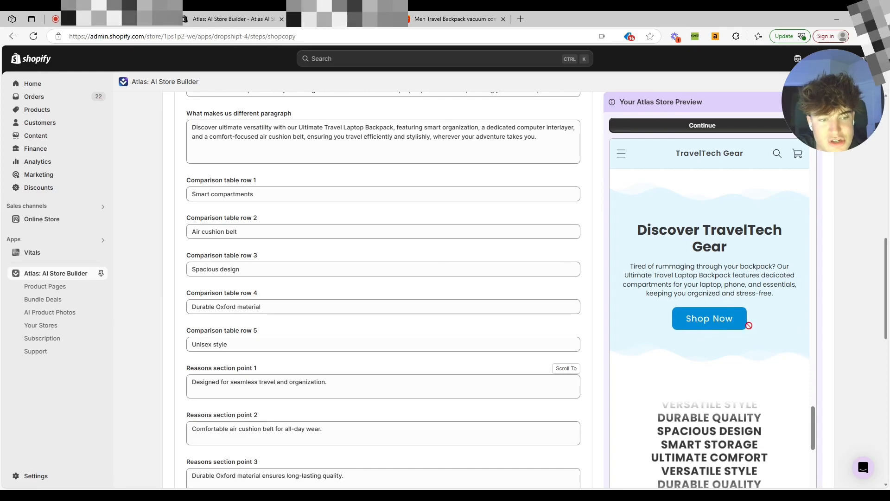
Scroll the store preview down through the benefits list and banner to the customer reviews section.
scroll(726, 289, "up", 20)
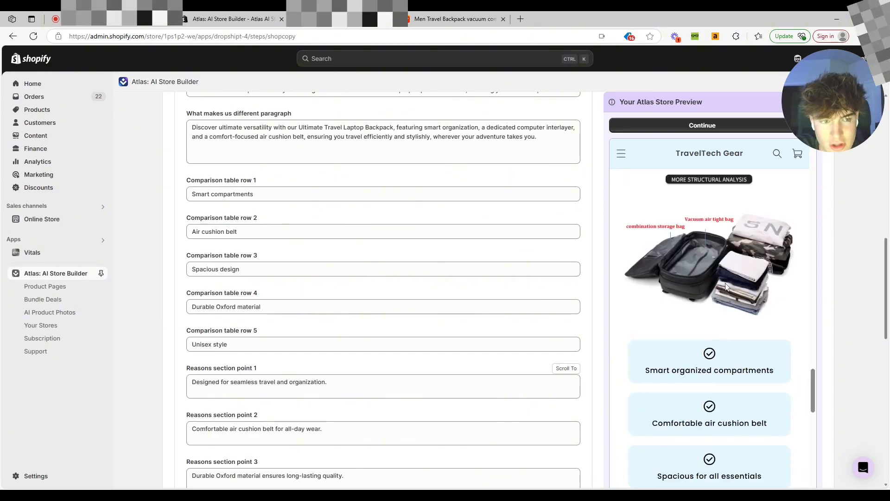
scroll(705, 303, "down", 3)
scroll(710, 302, "down", 15)
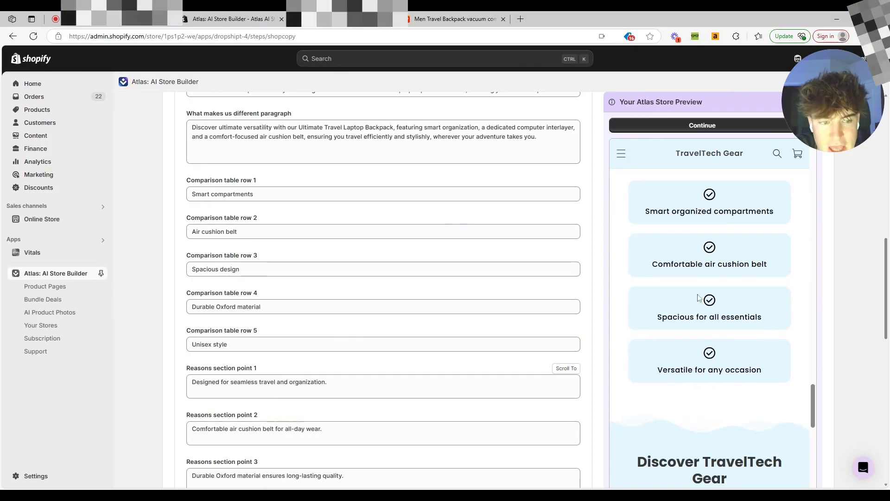
scroll(699, 298, "down", 4)
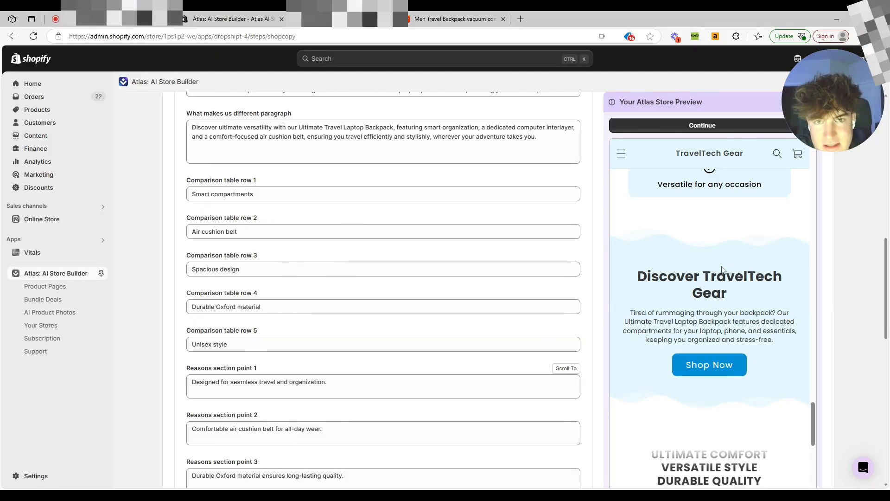
scroll(721, 262, "down", 2)
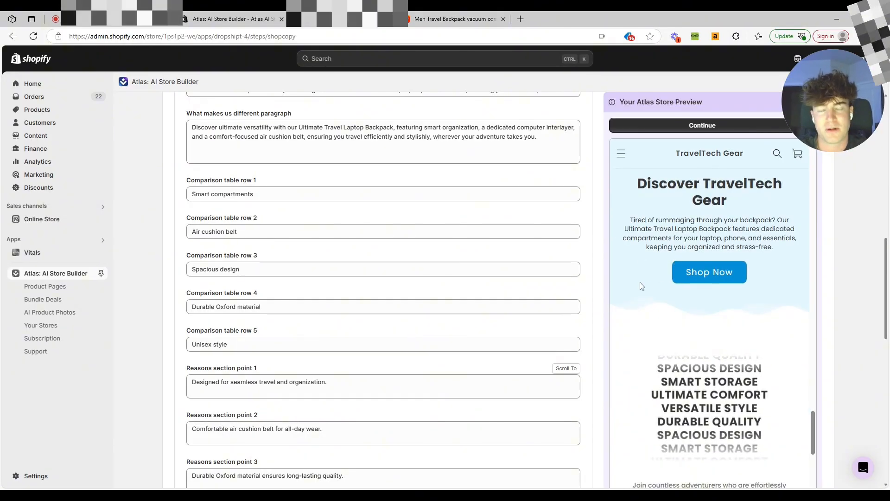
scroll(714, 268, "down", 2)
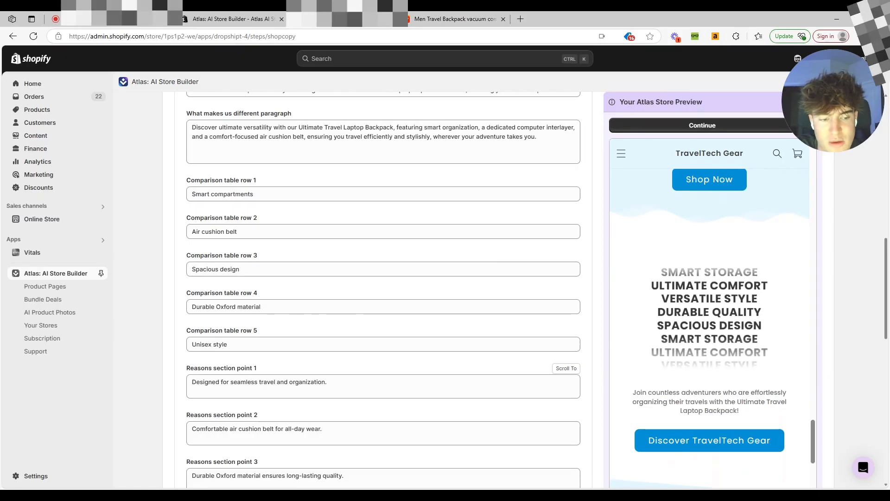
scroll(709, 325, "down", 1)
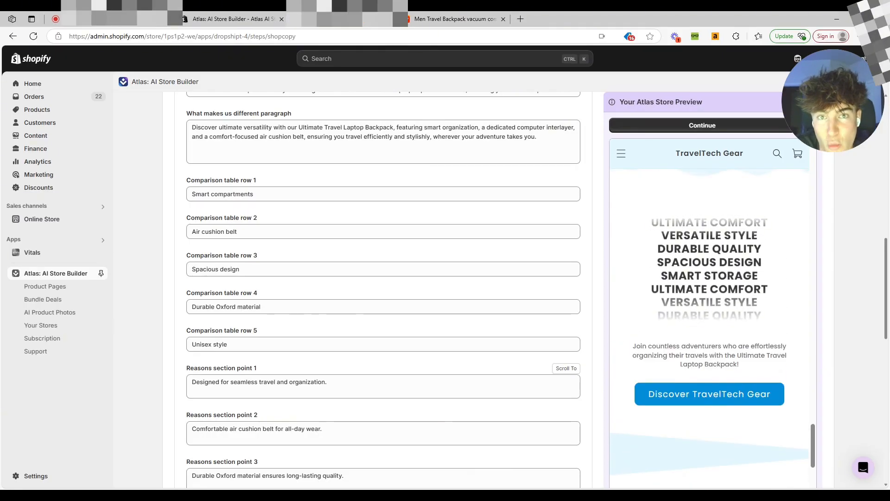
scroll(699, 278, "down", 5)
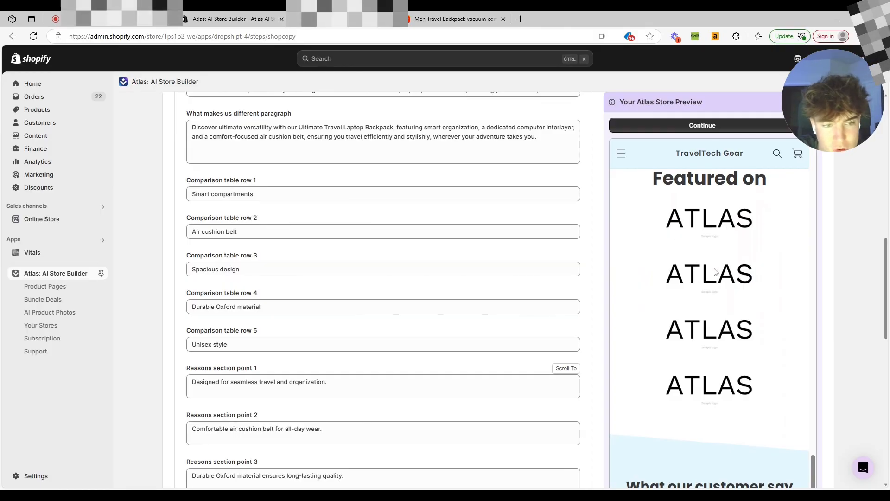
scroll(621, 309, "down", 4)
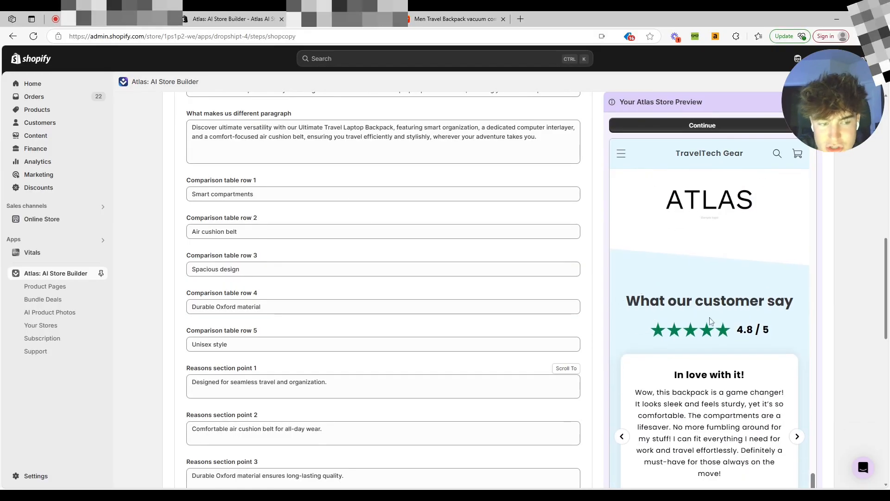
scroll(687, 319, "down", 3)
scroll(709, 324, "up", 1)
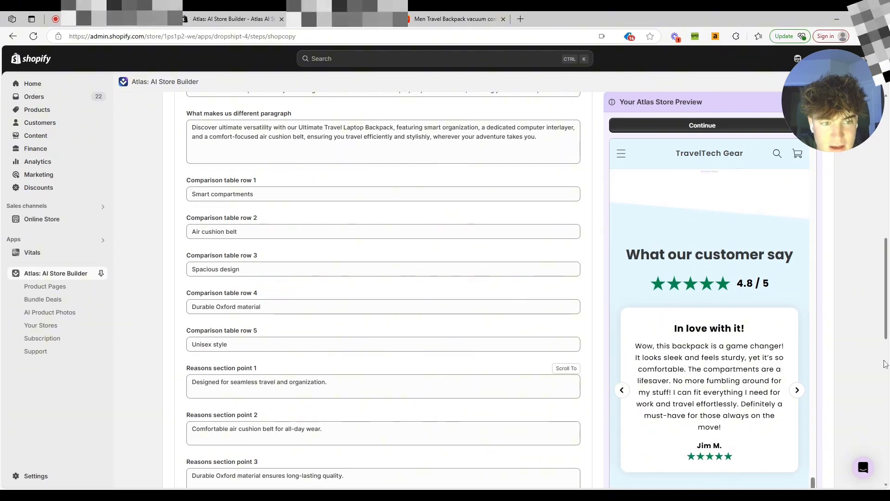
Cycle back and forth through the customer testimonials in the preview's reviews section.
left_click(796, 343)
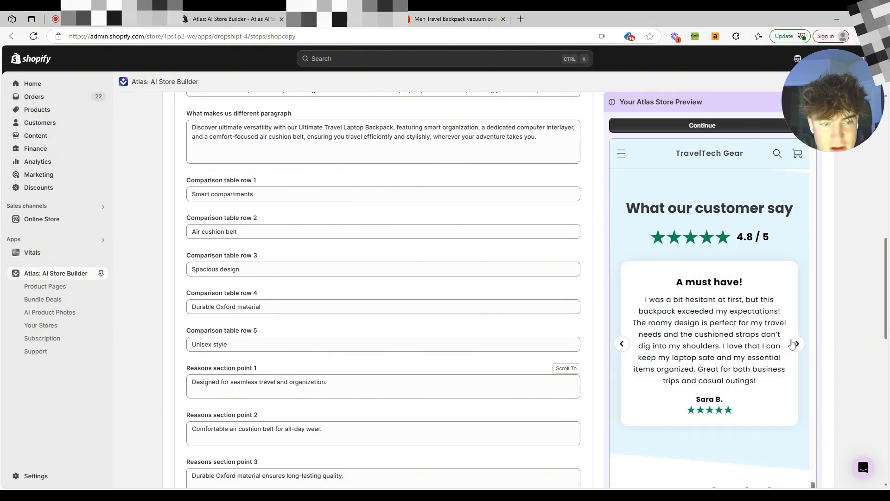
left_click(796, 343)
left_click(621, 345)
left_click(622, 345)
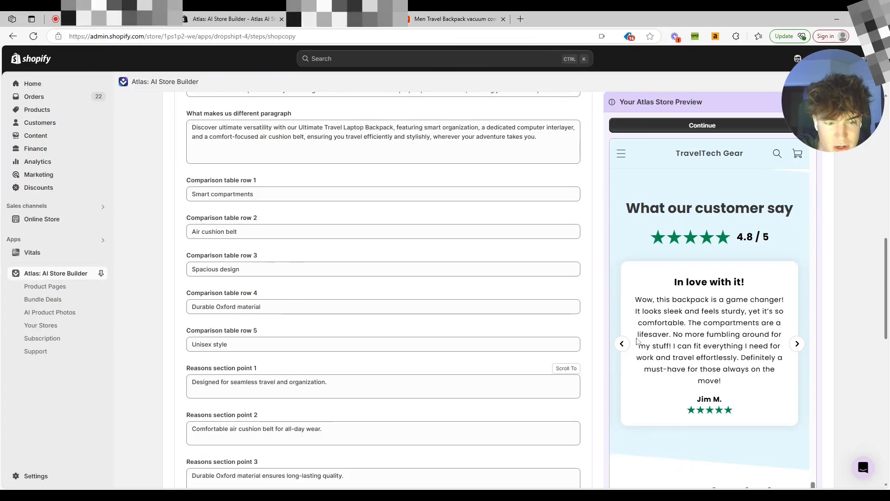
Scroll the store preview through the FAQ section and the footer.
scroll(636, 341, "down", 5)
scroll(729, 227, "down", 7)
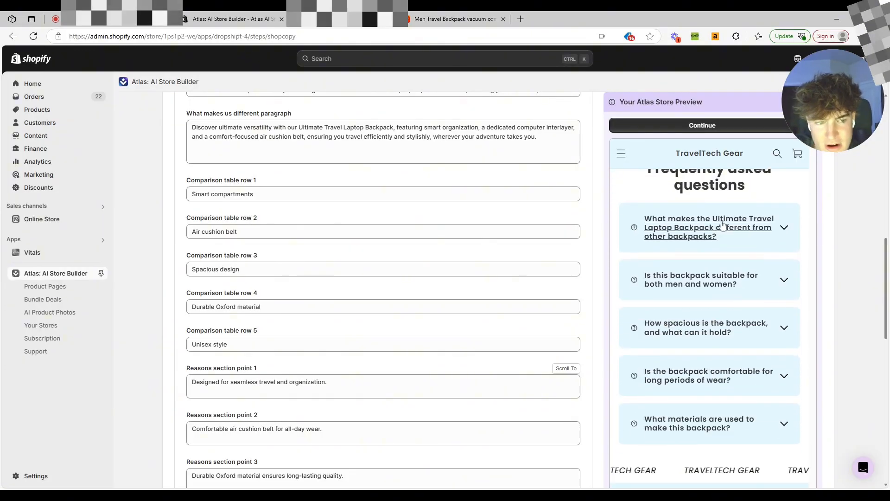
scroll(671, 250, "up", 15)
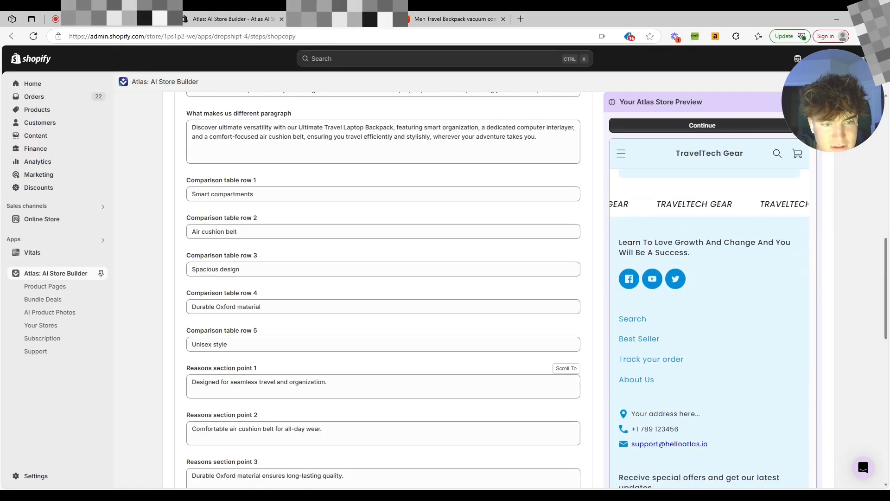
scroll(713, 245, "up", 20)
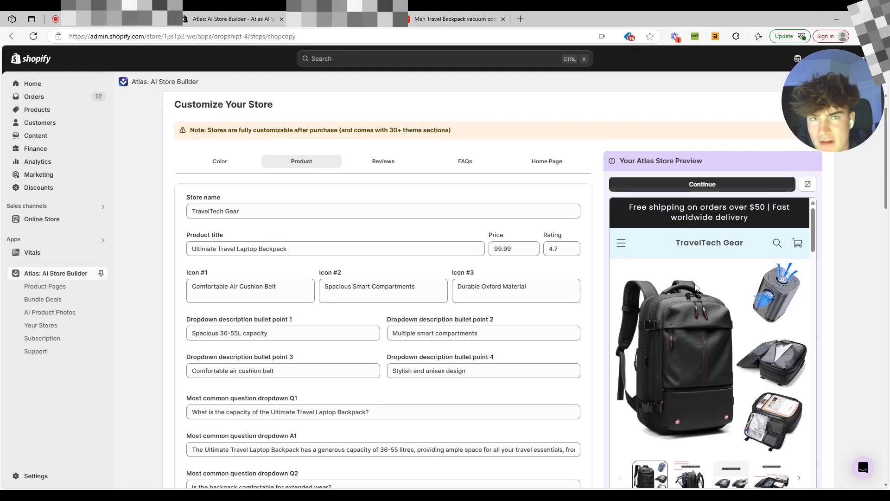
Scroll through the Product tab fields to review the store name, title, icons, bullet points and common questions.
scroll(703, 294, "down", 6)
scroll(703, 294, "up", 6)
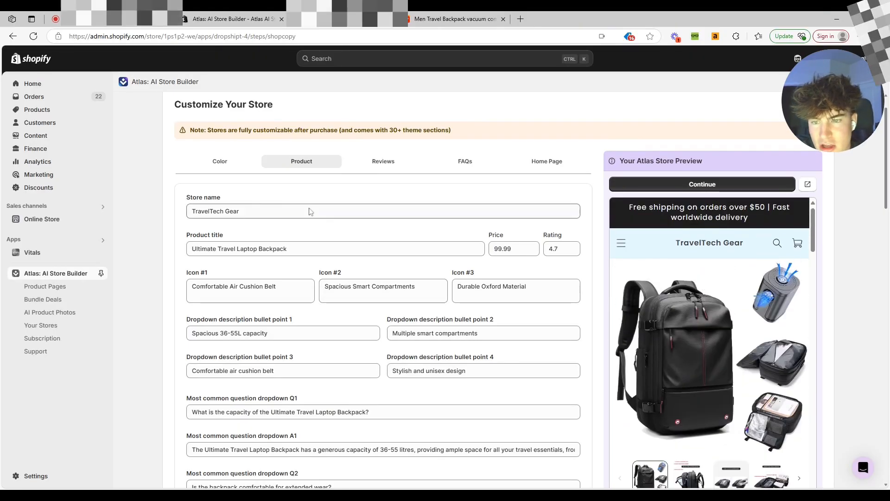
scroll(313, 232, "down", 15)
scroll(316, 251, "up", 12)
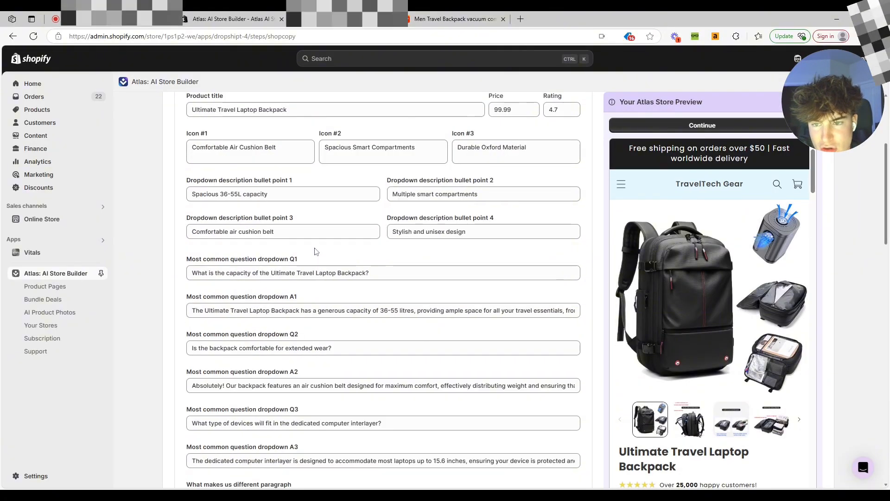
scroll(316, 251, "up", 4)
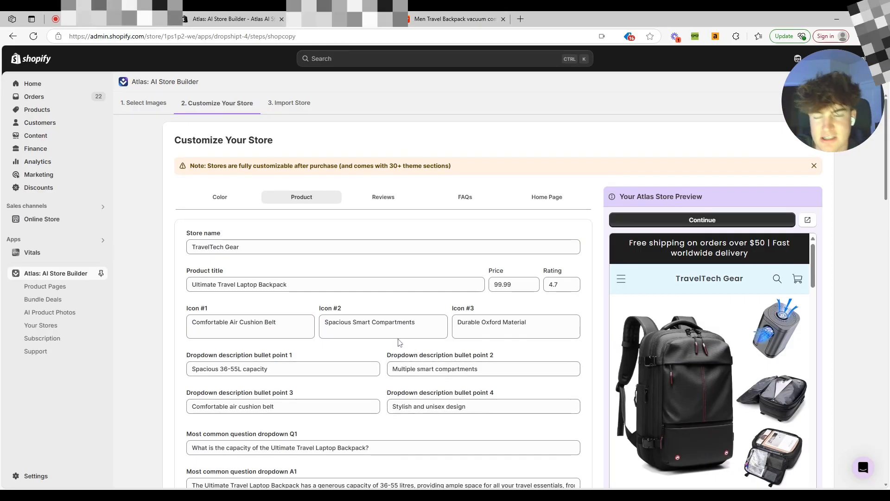
scroll(404, 317, "down", 15)
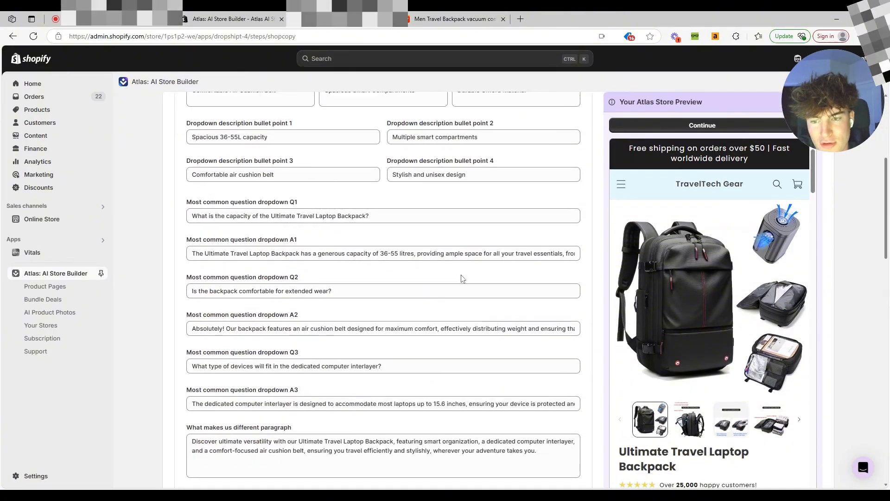
scroll(404, 317, "up", 15)
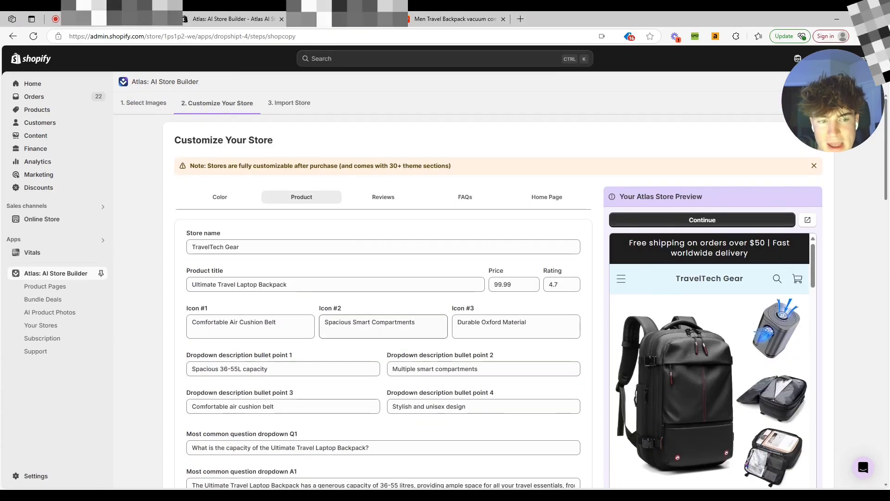
Review the Reviews, FAQs and Home Page tabs of the store customization form.
left_click(355, 204)
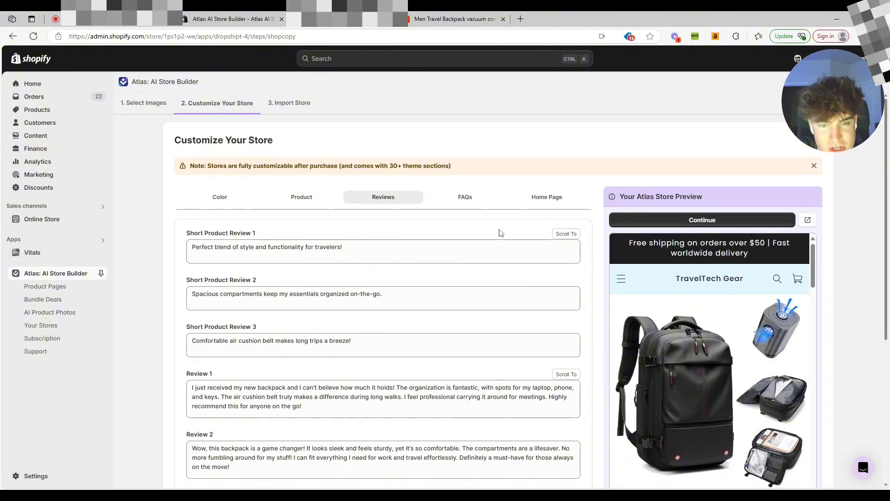
left_click(465, 196)
scroll(465, 278, "down", 7)
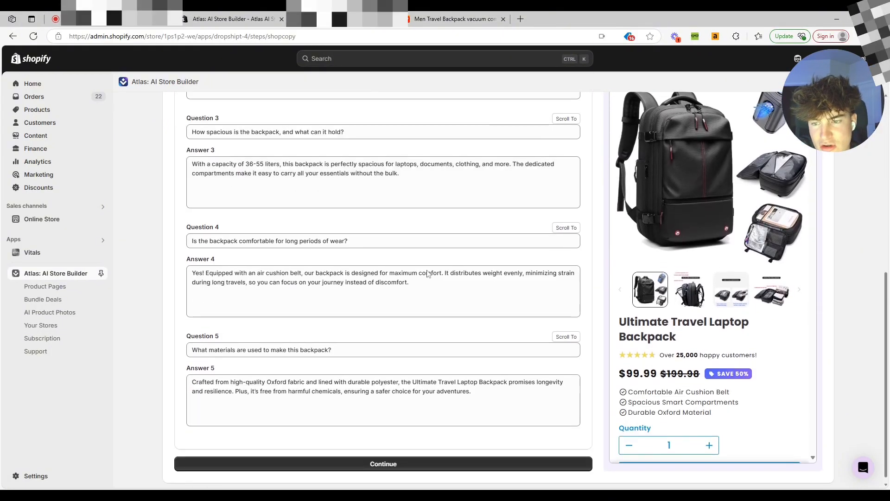
scroll(383, 289, "up", 7)
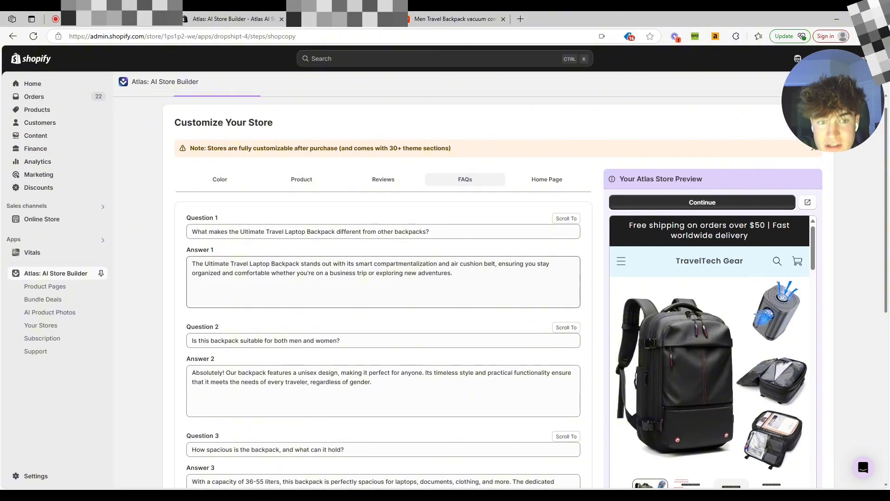
left_click(558, 179)
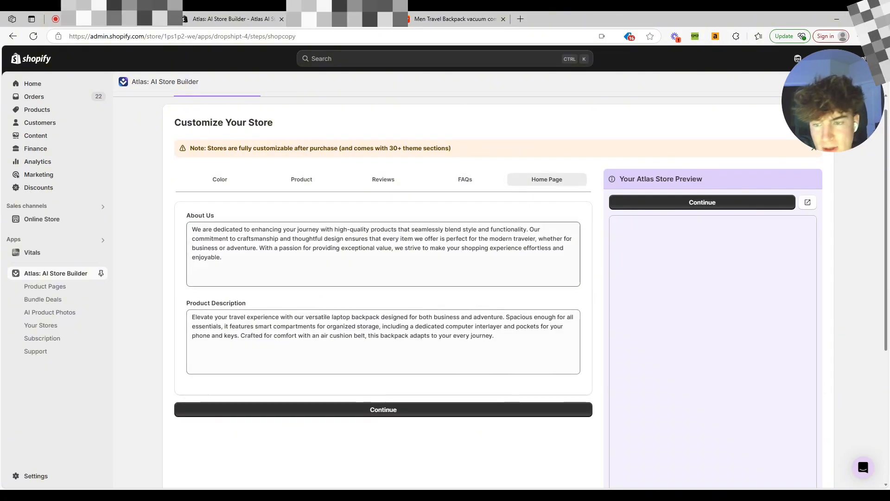
scroll(276, 278, "down", 1)
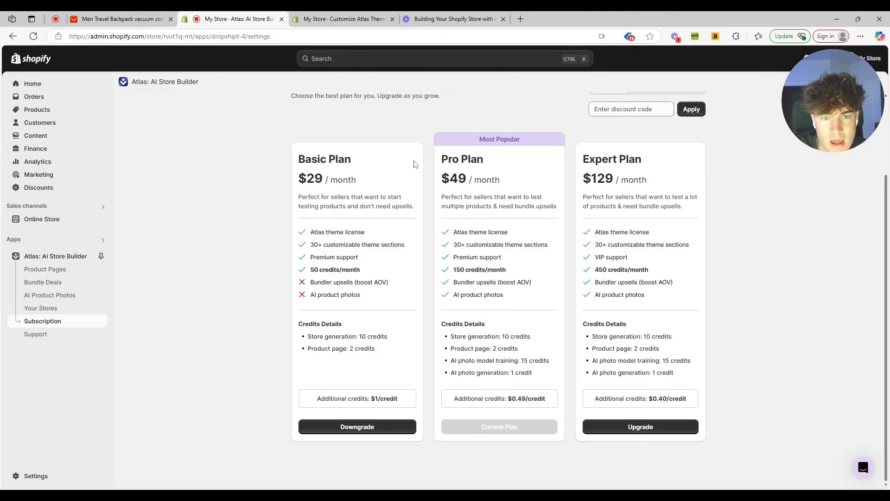
Compare the features and credits of the Basic, Pro and Expert subscription plans.
left_click_drag(485, 161, 441, 160)
left_click(457, 177)
left_click_drag(453, 281, 510, 302)
left_click(468, 314)
left_click_drag(321, 295, 376, 300)
left_click_drag(499, 282, 652, 245)
left_click(638, 246)
left_click(636, 263)
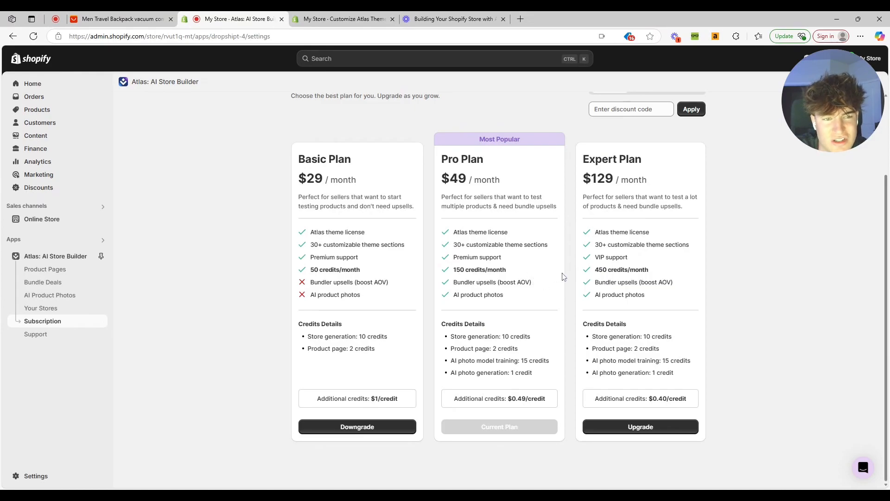
scroll(547, 278, "up", 2)
scroll(521, 293, "down", 2)
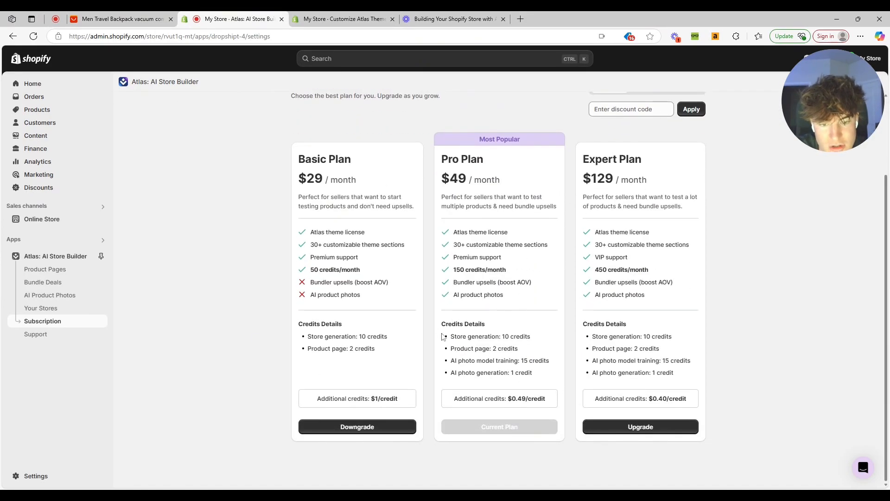
Start creating a new bundle deal and name it Offer 1.
left_click(43, 282)
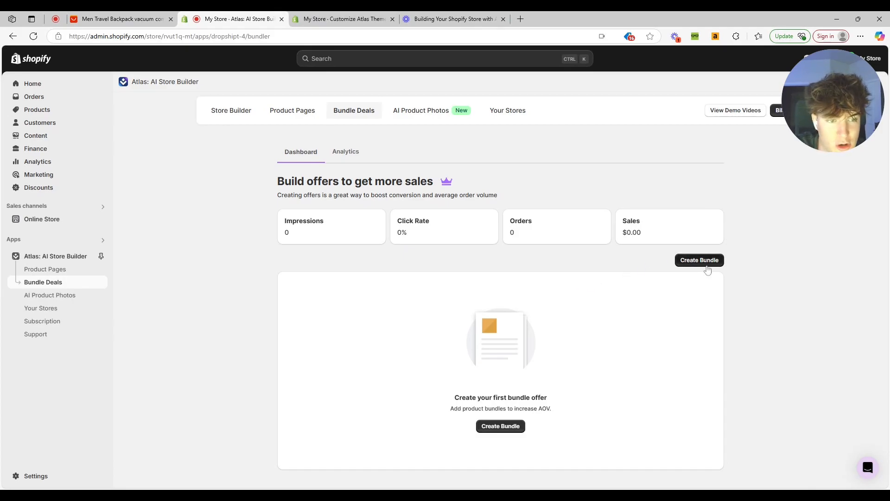
left_click(693, 261)
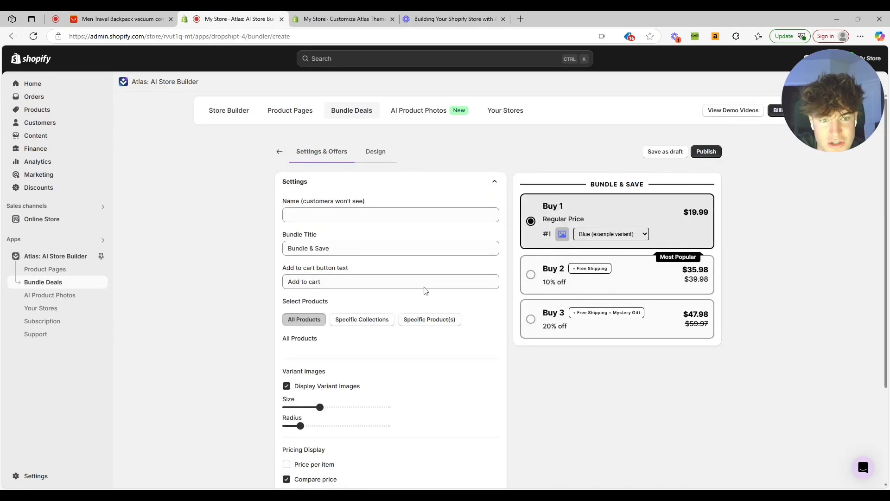
left_click(392, 214)
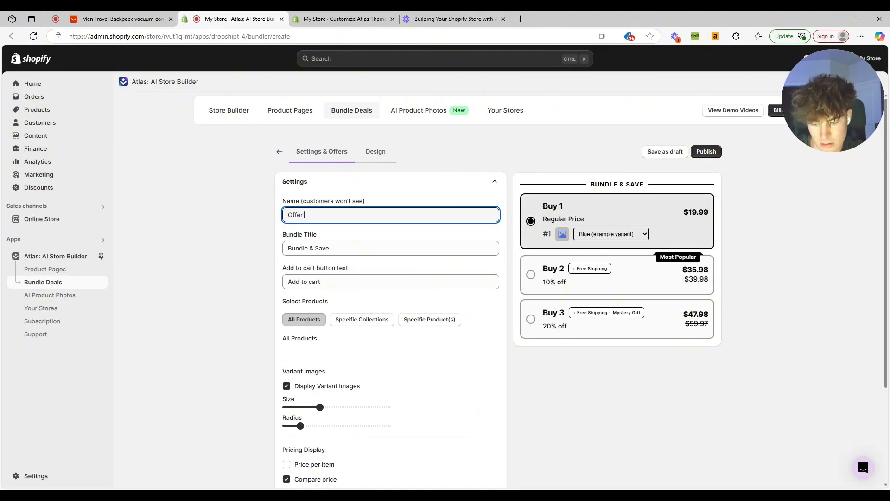
left_click(362, 248)
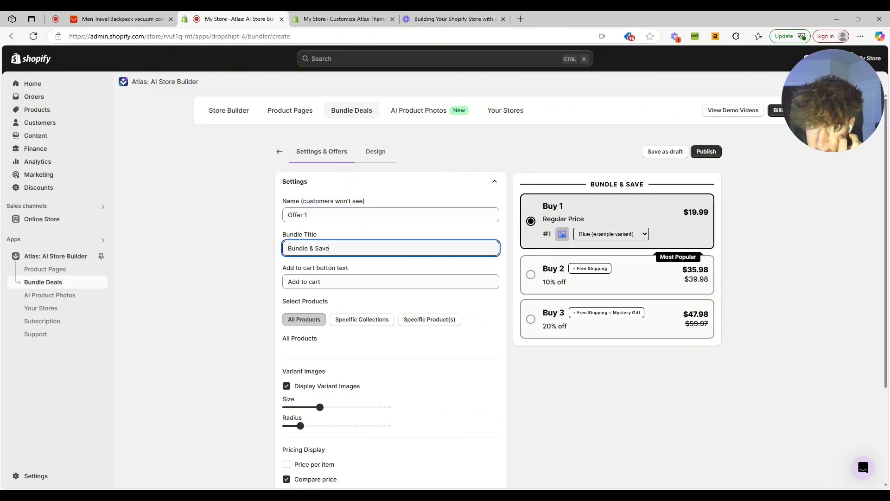
scroll(391, 301, "down", 2)
scroll(391, 301, "up", 2)
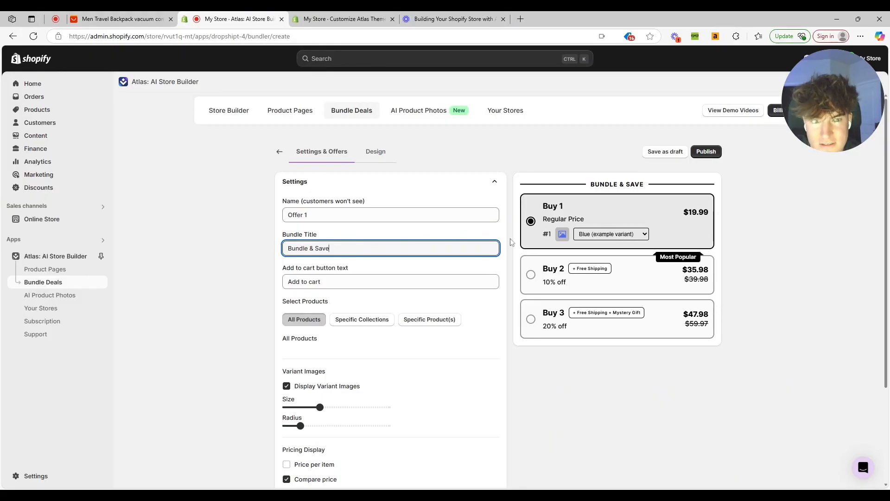
Limit the bundle to specific products and select the Multi-Function Travel Backpack.
left_click(420, 309)
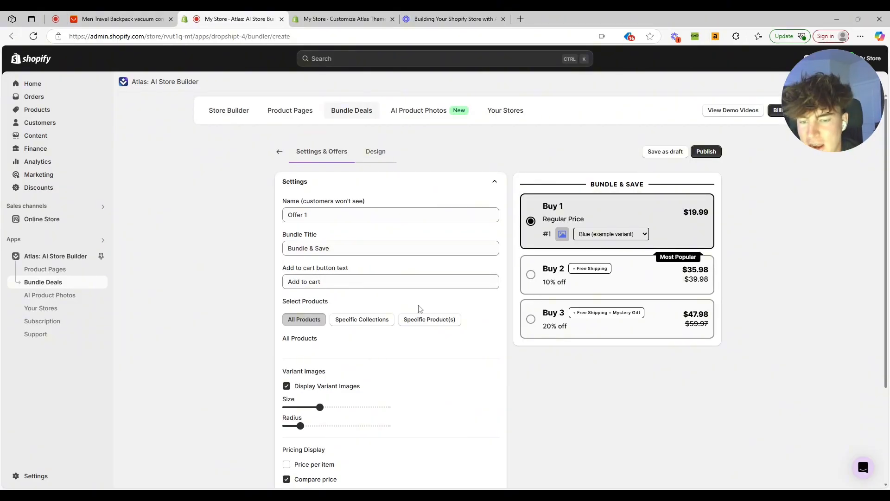
left_click(415, 319)
left_click(299, 354)
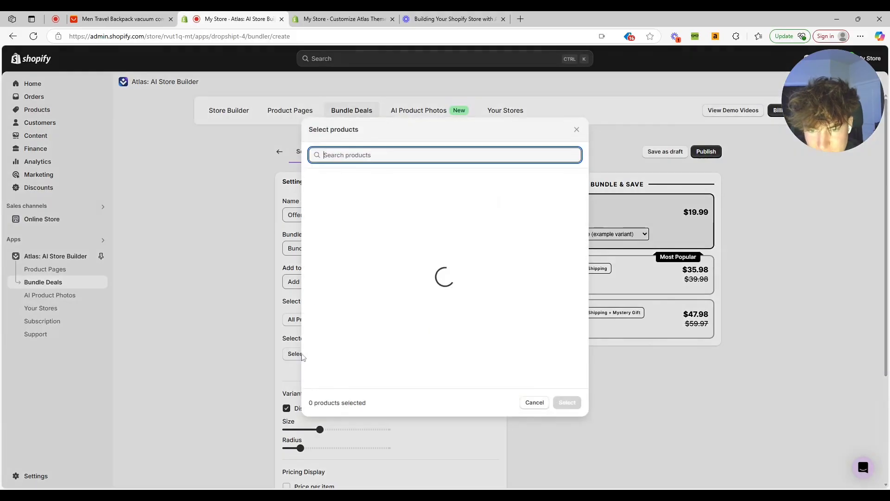
left_click(451, 183)
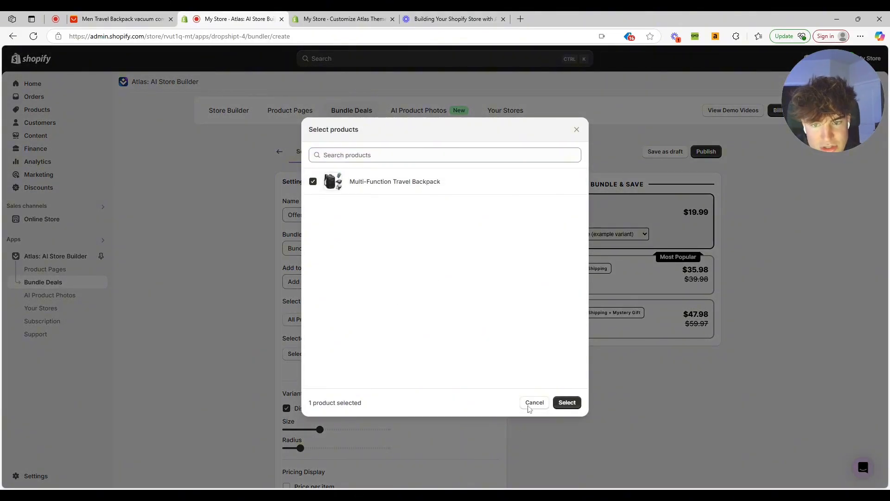
left_click(568, 403)
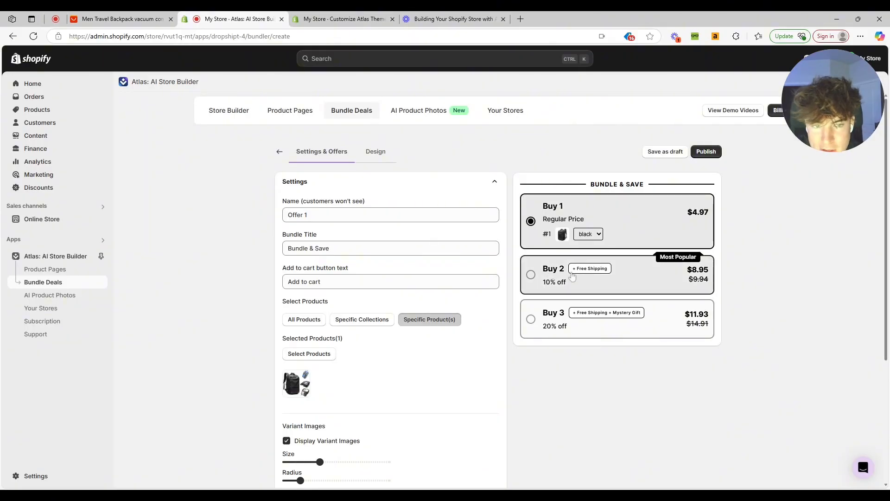
Open the offer settings and set the second offer's subtitle to 20% off.
scroll(359, 333, "down", 3)
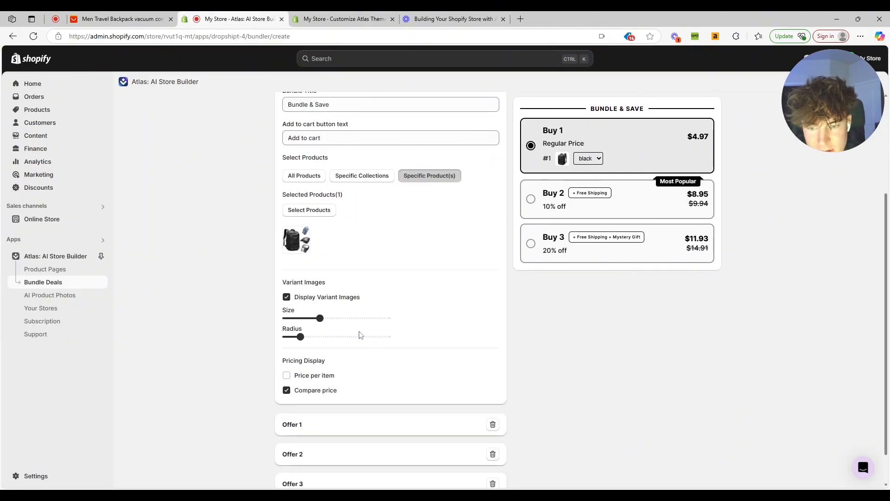
scroll(355, 301, "down", 1)
left_click(400, 388)
scroll(325, 334, "down", 4)
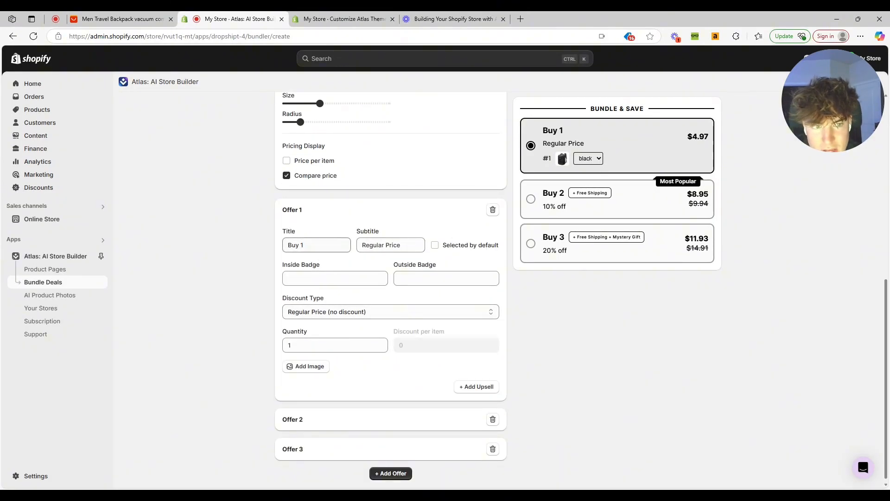
left_click(357, 419)
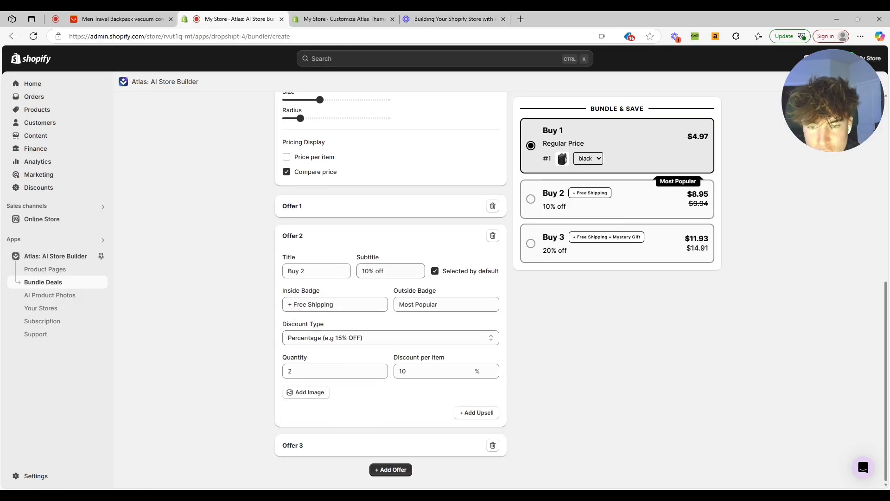
left_click(363, 271)
key("BackSpace")
key("BackSpace")
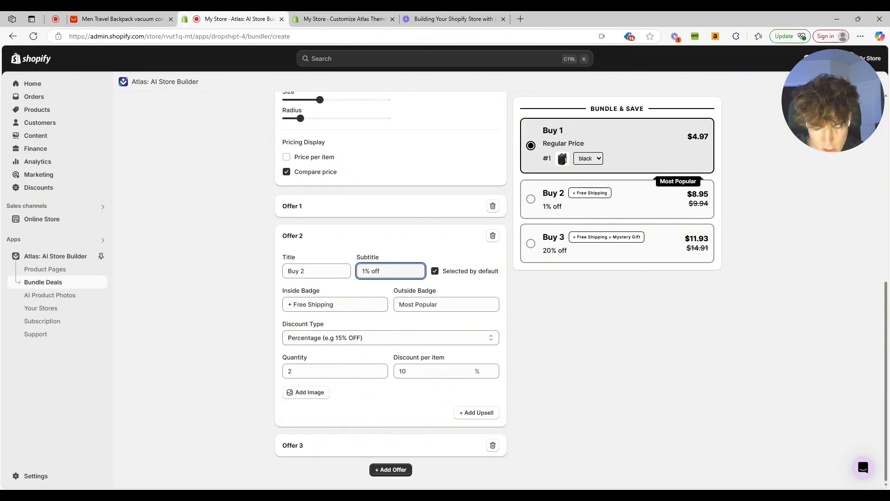
type("20")
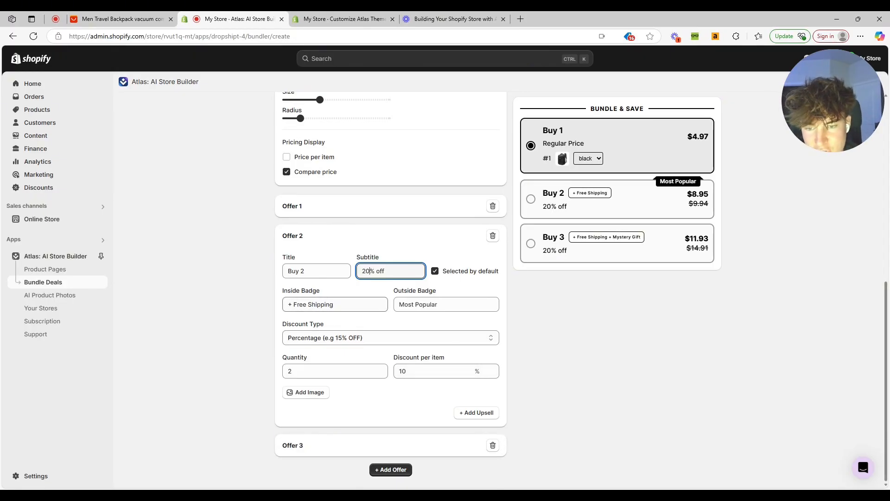
Open the third offer and set its subtitle to 40% off.
left_click(351, 305)
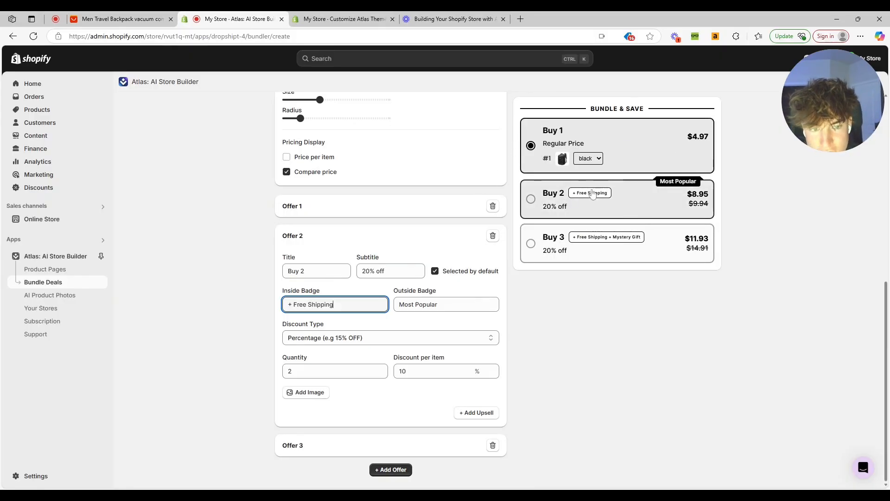
left_click(350, 446)
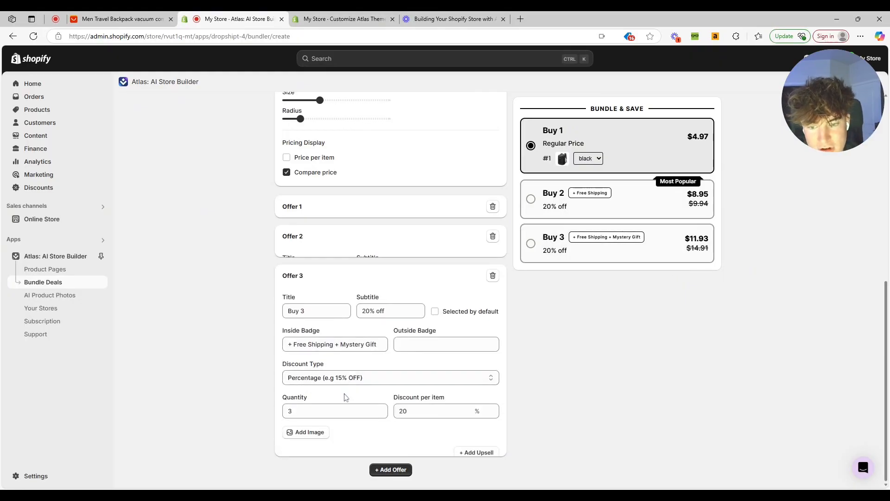
left_click(370, 301)
key("BackSpace")
key("BackSpace")
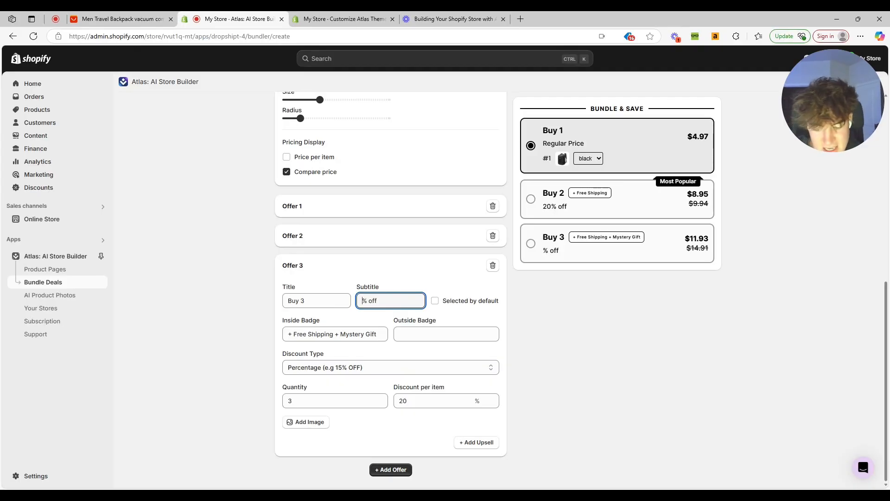
type("30")
key("BackSpace")
key("BackSpace")
type("40")
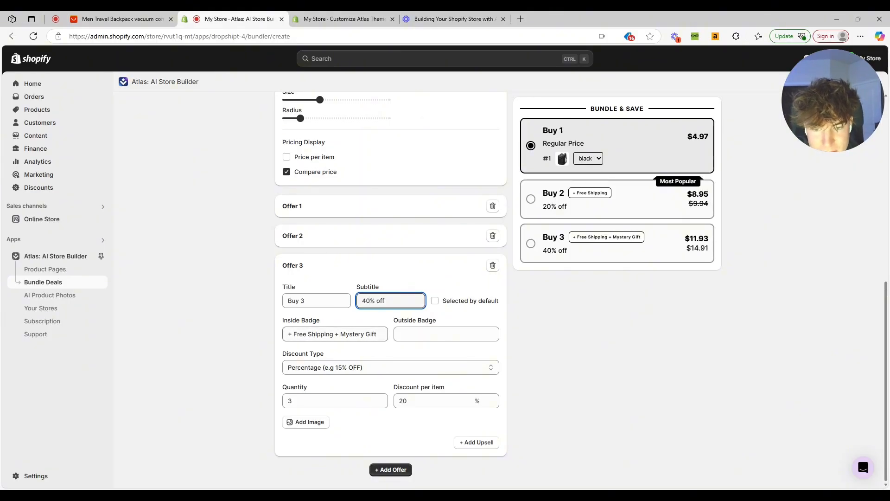
Set the third offer's inside badge to "+ Free Shipping + Free Toiletry Bag".
left_click_drag(377, 334, 352, 334)
key("BackSpace")
key("BackSpace")
key("BackSpace")
key("BackSpace")
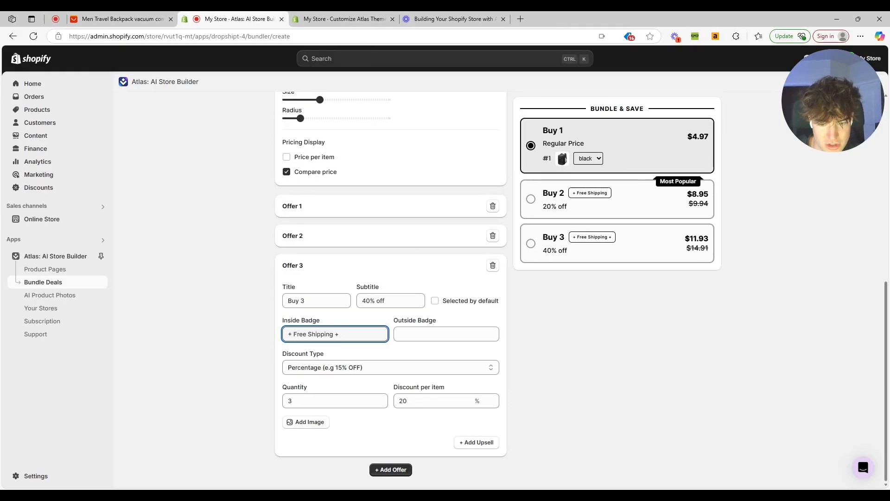
type("Toilet")
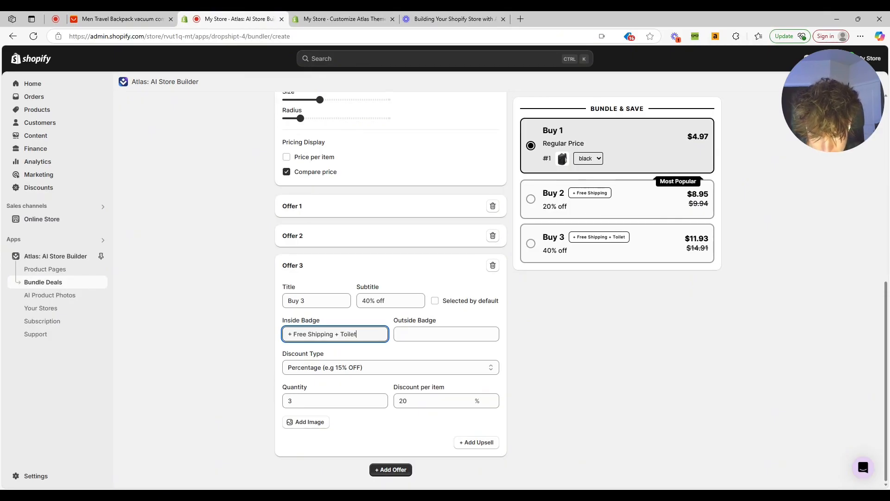
type("ry Bag")
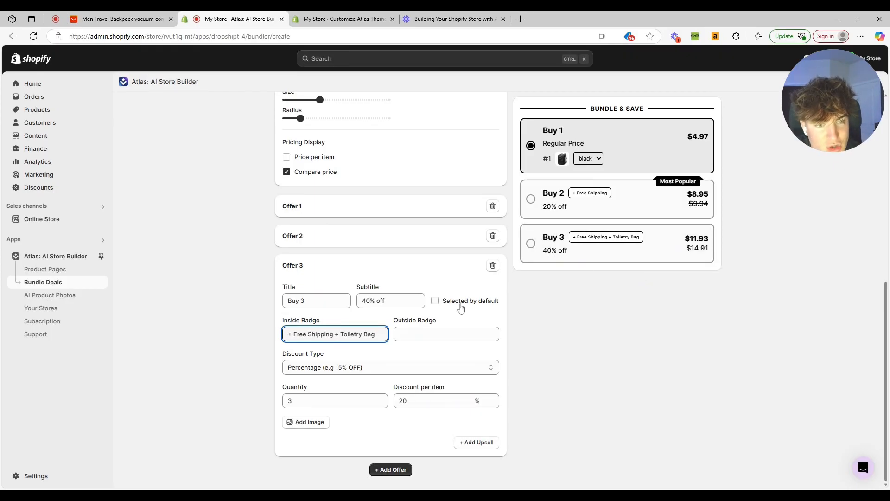
type("Freeb")
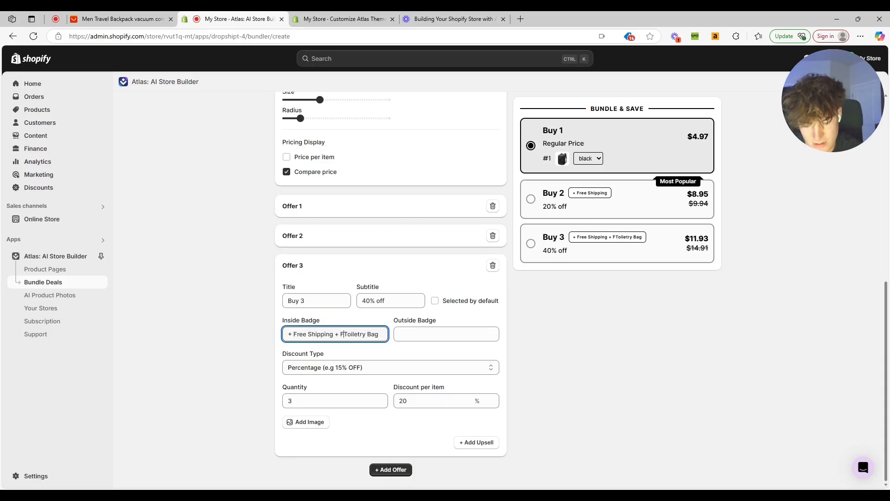
key("BackSpace")
key("BackSpace")
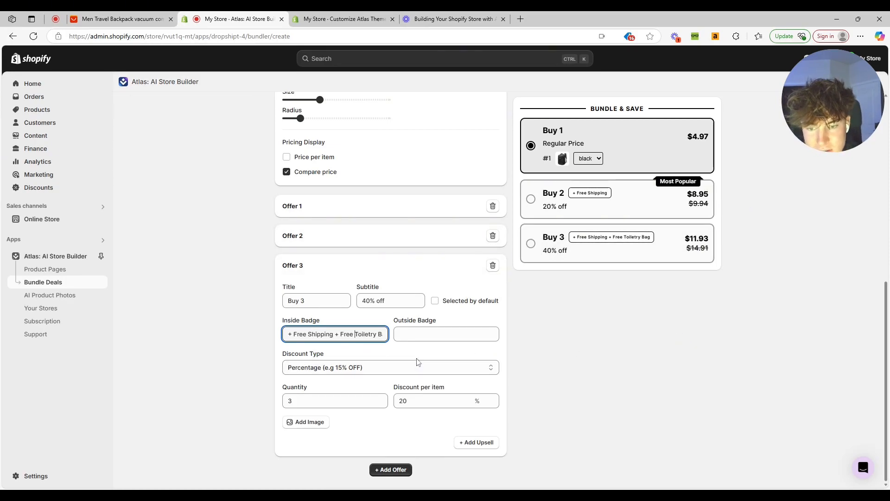
Open the bundle's Design settings and review its color options.
scroll(600, 345, "up", 10)
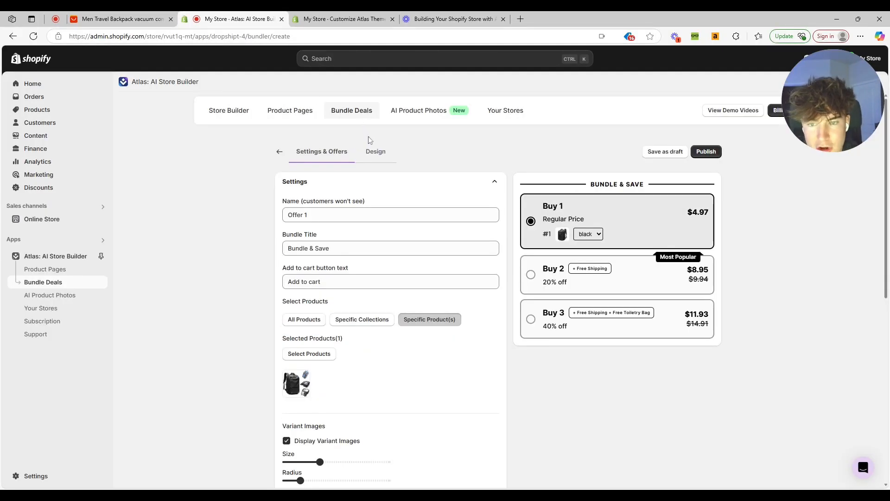
left_click(372, 152)
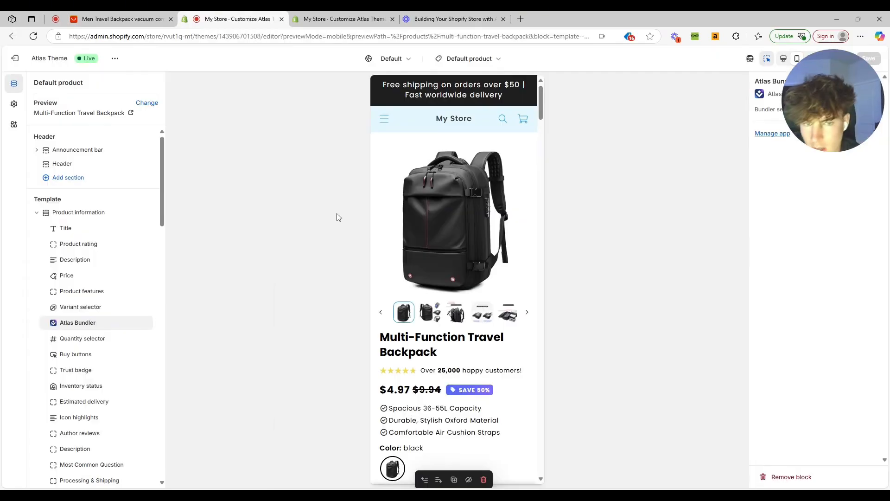
scroll(408, 213, "down", 5)
scroll(420, 287, "down", 8)
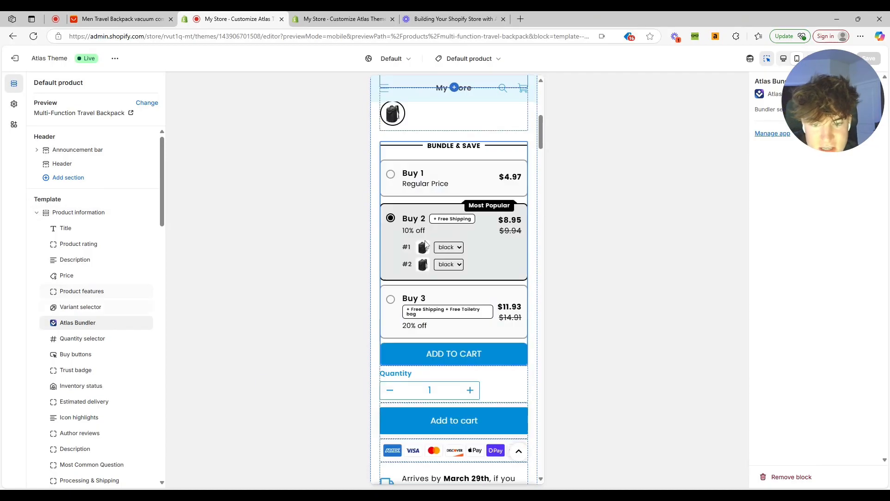
Hide the Variant selector and Price blocks in the product page template.
scroll(422, 280, "up", 10)
scroll(425, 275, "down", 5)
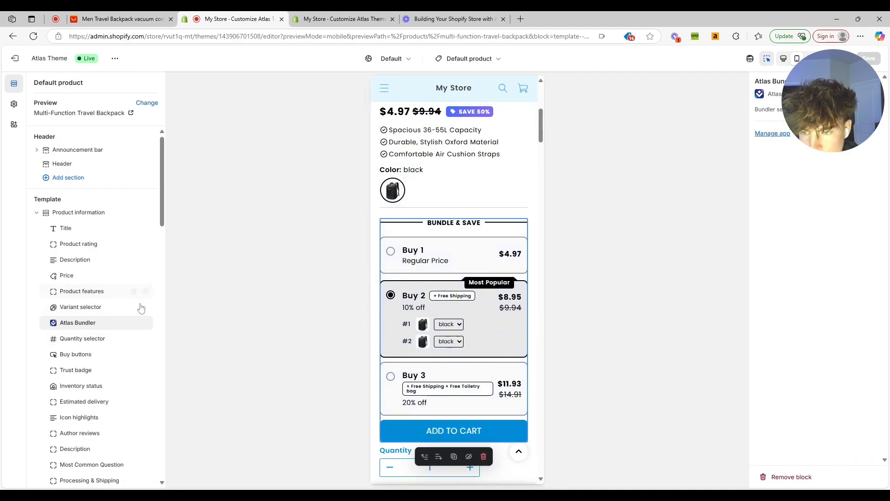
left_click(146, 308)
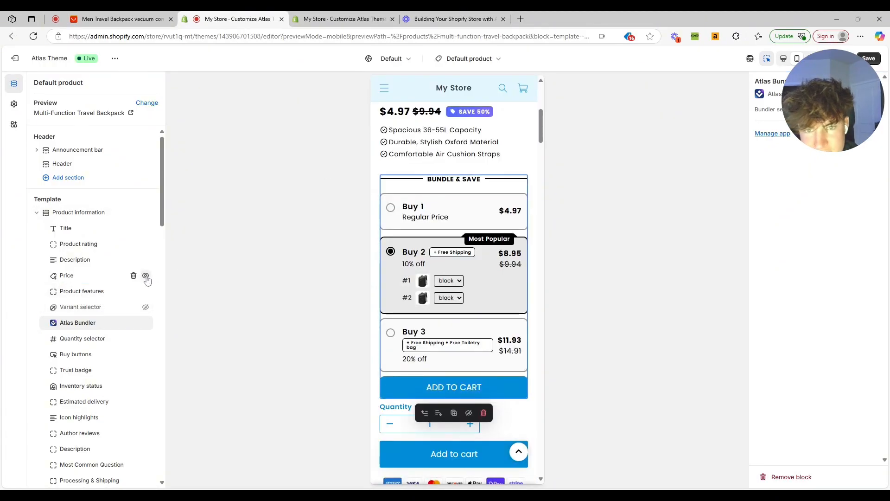
left_click(146, 276)
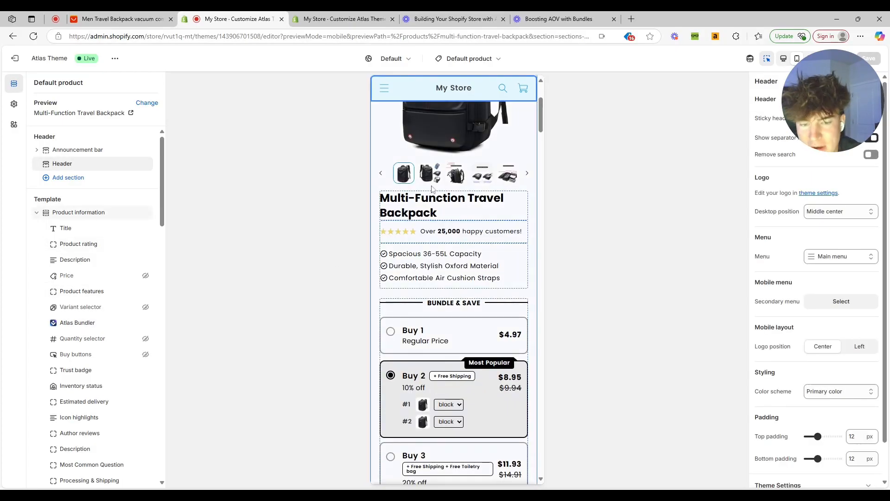
Scroll through the product page preview to review its sections.
scroll(435, 193, "down", 10)
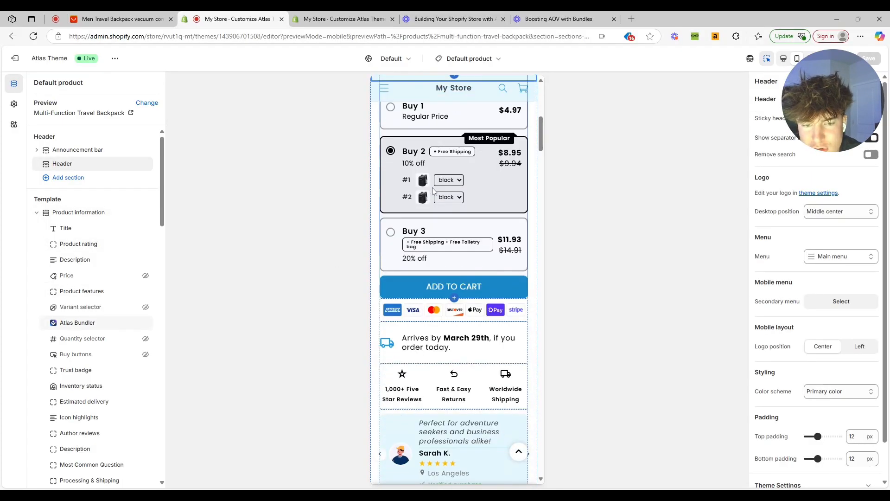
scroll(435, 192, "down", 6)
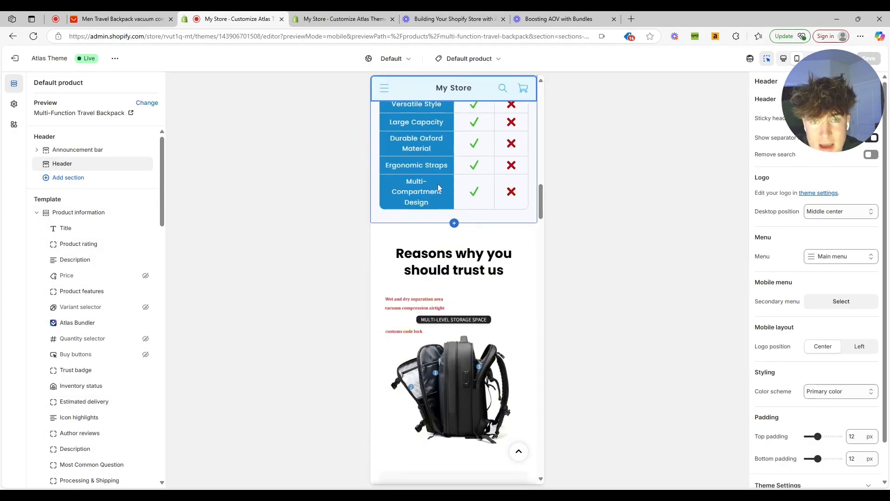
scroll(440, 186, "down", 15)
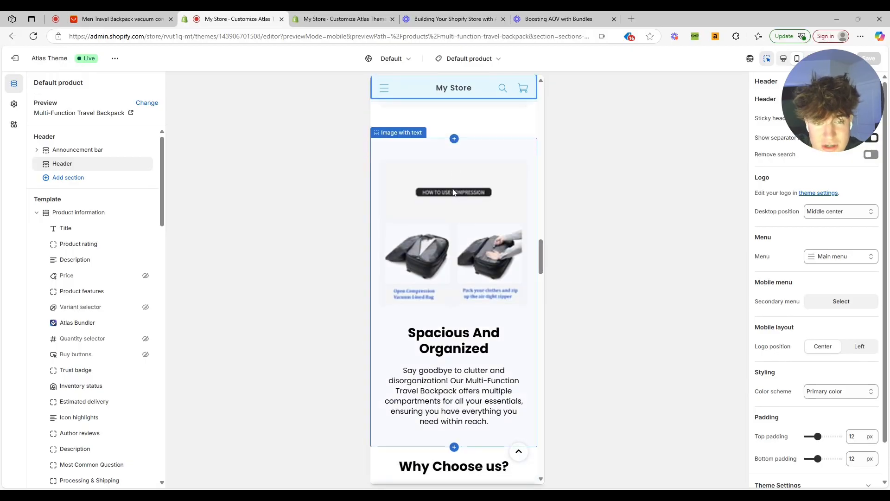
scroll(456, 191, "down", 15)
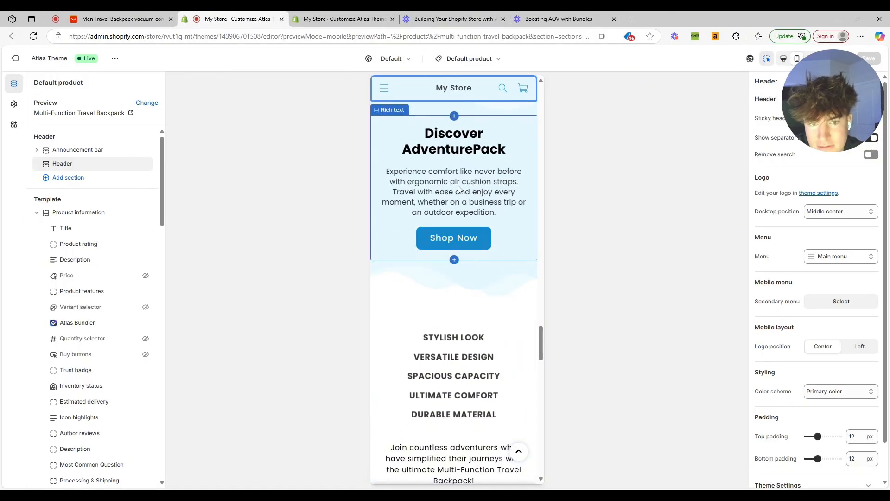
scroll(462, 188, "down", 6)
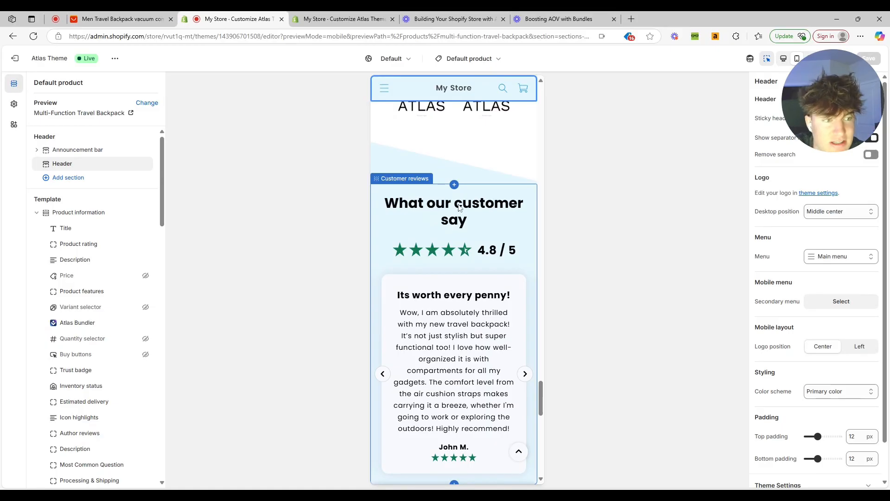
scroll(459, 207, "up", 4)
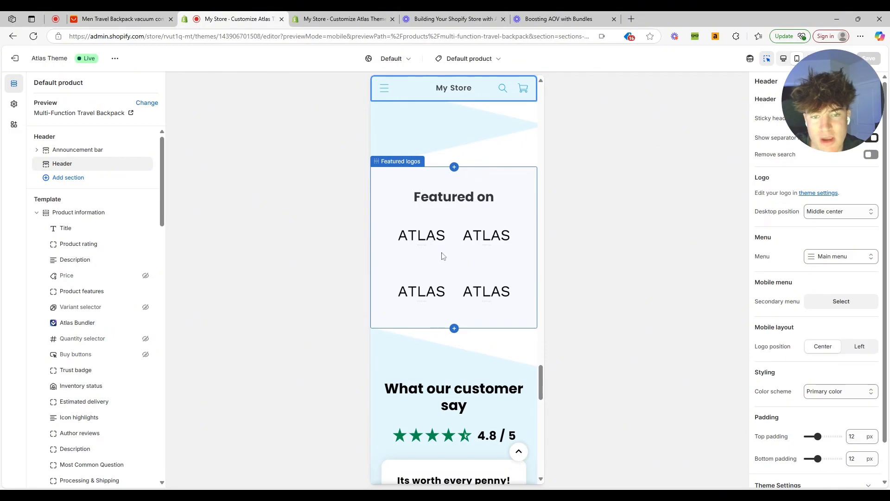
scroll(455, 260, "down", 4)
scroll(473, 241, "up", 15)
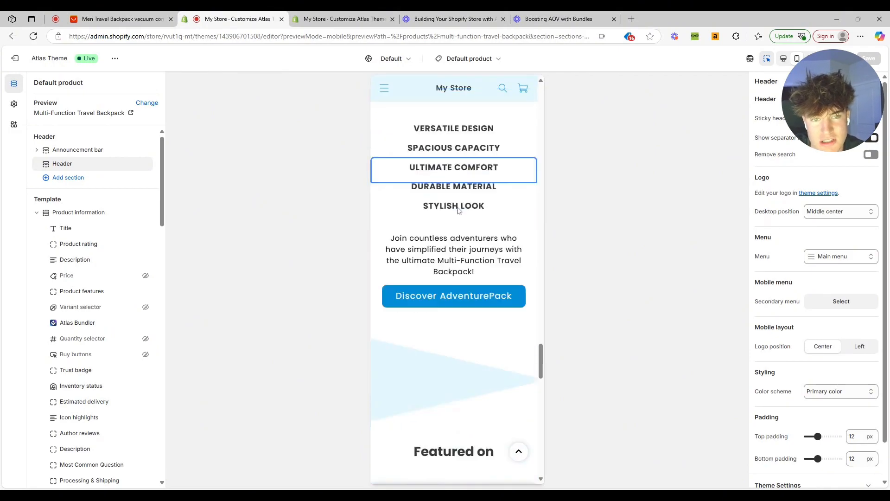
scroll(492, 219, "up", 20)
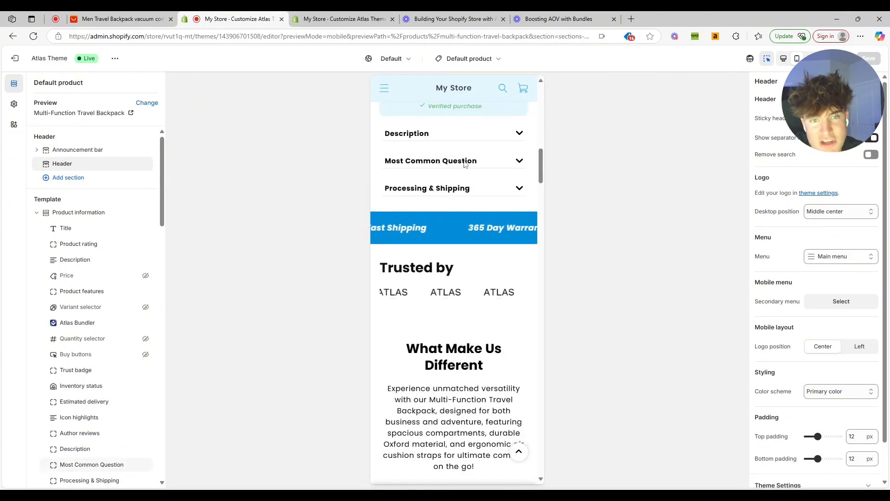